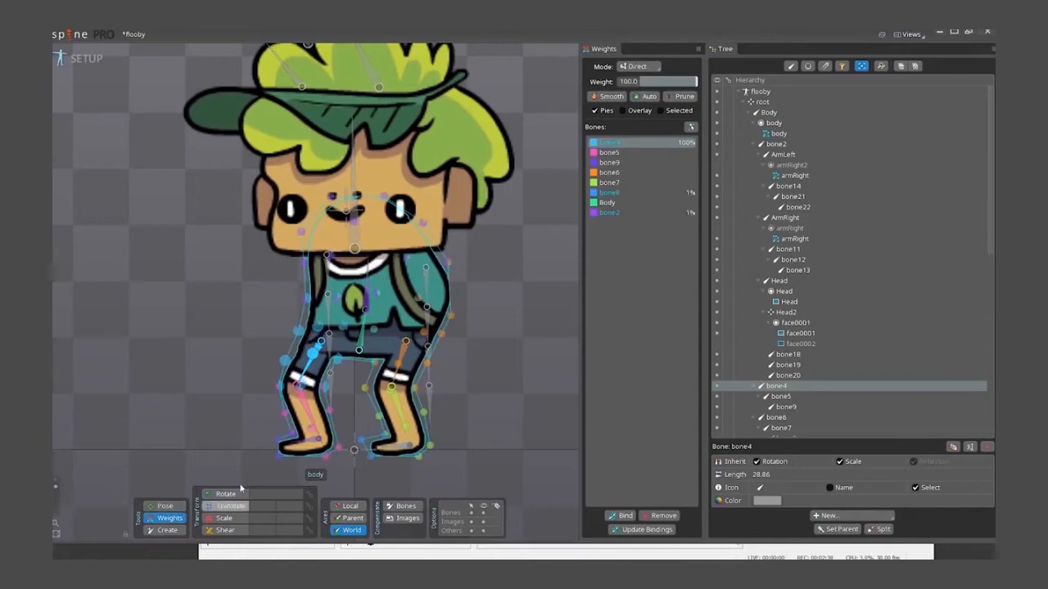
Set the bone4 weight to 100 for body mesh vertices along the character's hip and side
left_click(359, 347)
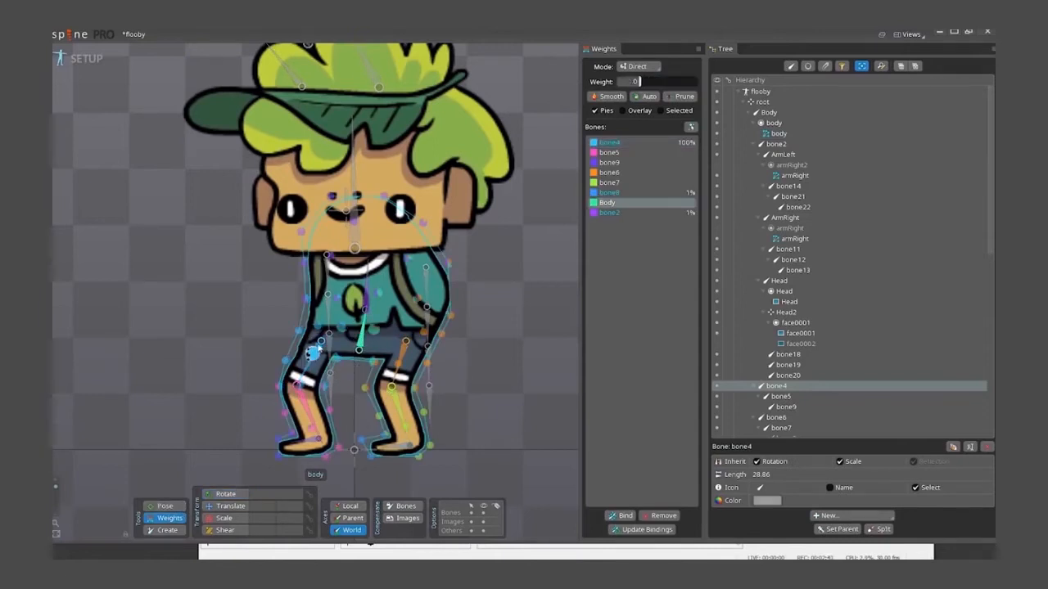
left_click(314, 351)
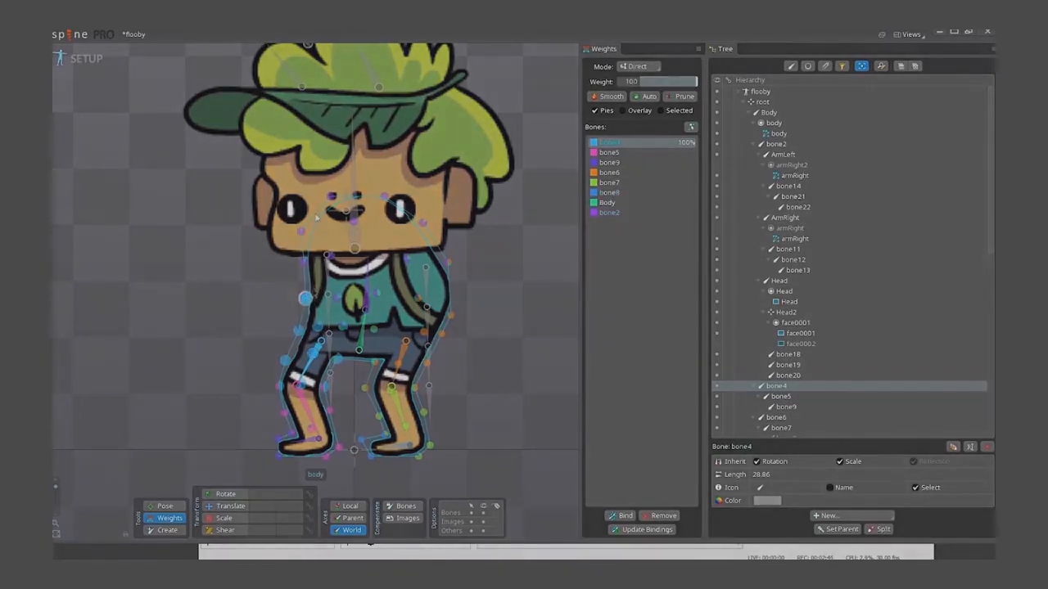
left_click(303, 262)
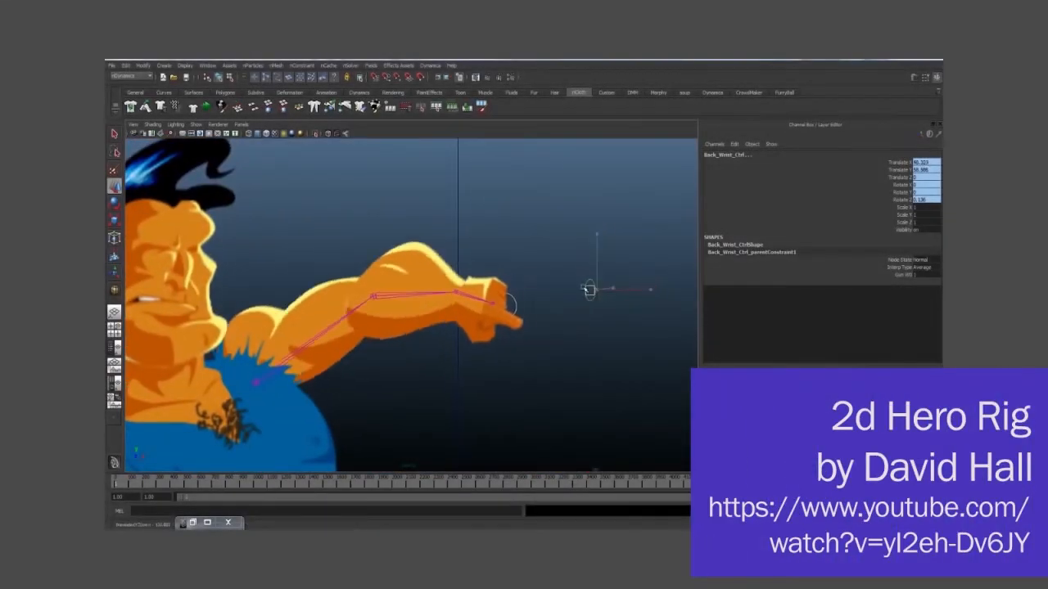
In Maya, select the hand geometry on the hero's outstretched back arm and examine the rig with its gun and target
left_click(564, 338)
left_click(475, 313)
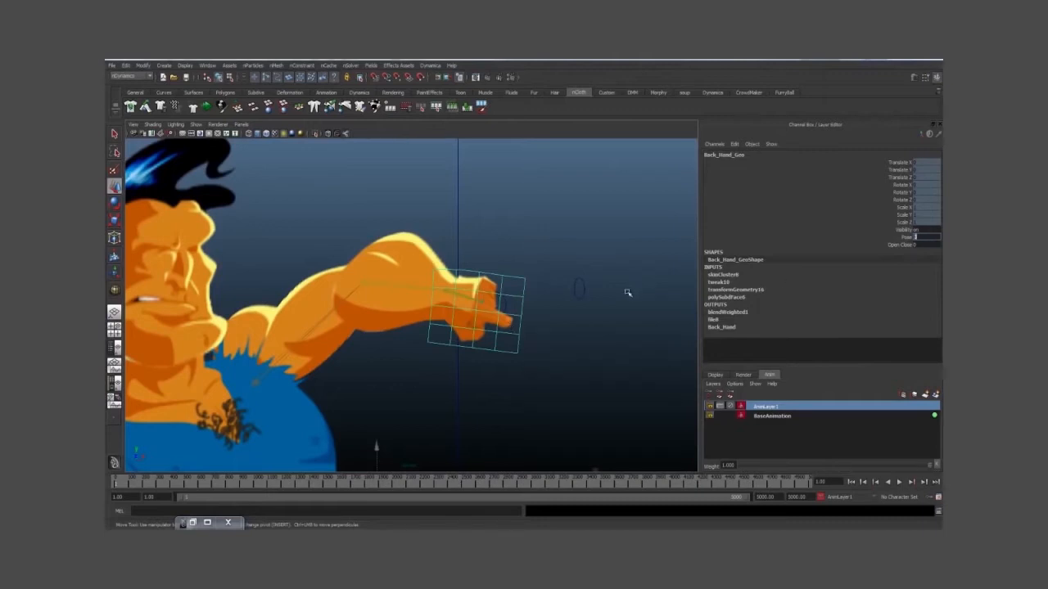
middle_click_drag(573, 354, 572, 373, "alt")
mouse_move(573, 365)
right_mouse_down("alt")
mouse_move(518, 380)
mouse_move(548, 393)
mouse_move(570, 380)
right_mouse_up("alt")
middle_click_drag(465, 392, 513, 355, "alt")
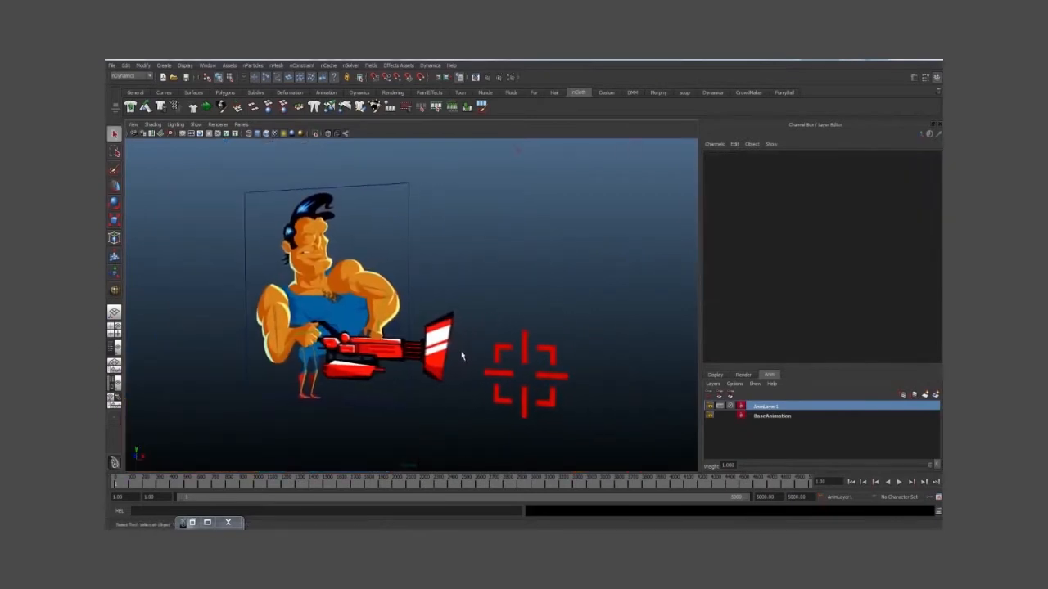
Select the laser emitter at the gun's muzzle, play back the laser effect, and stop and rewind the playback
left_click(457, 356)
left_click(458, 355)
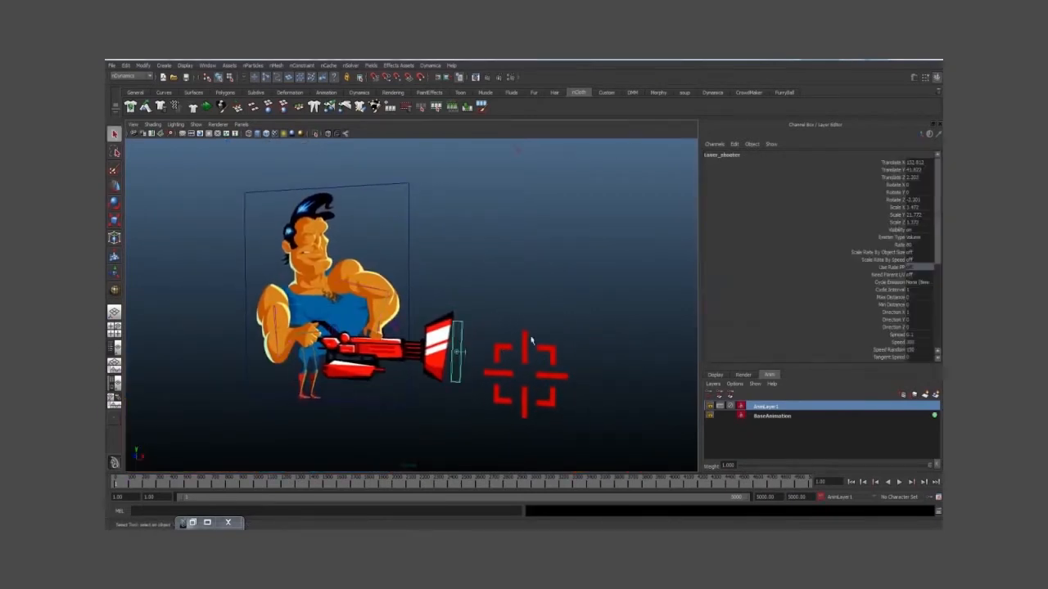
left_click(899, 482)
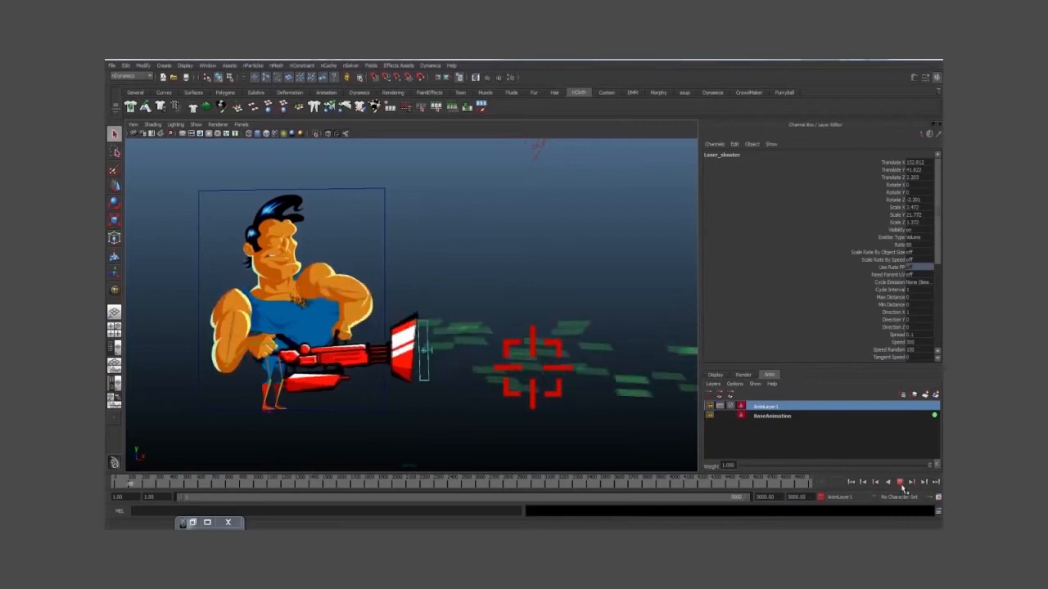
left_click(899, 482)
left_click(862, 483)
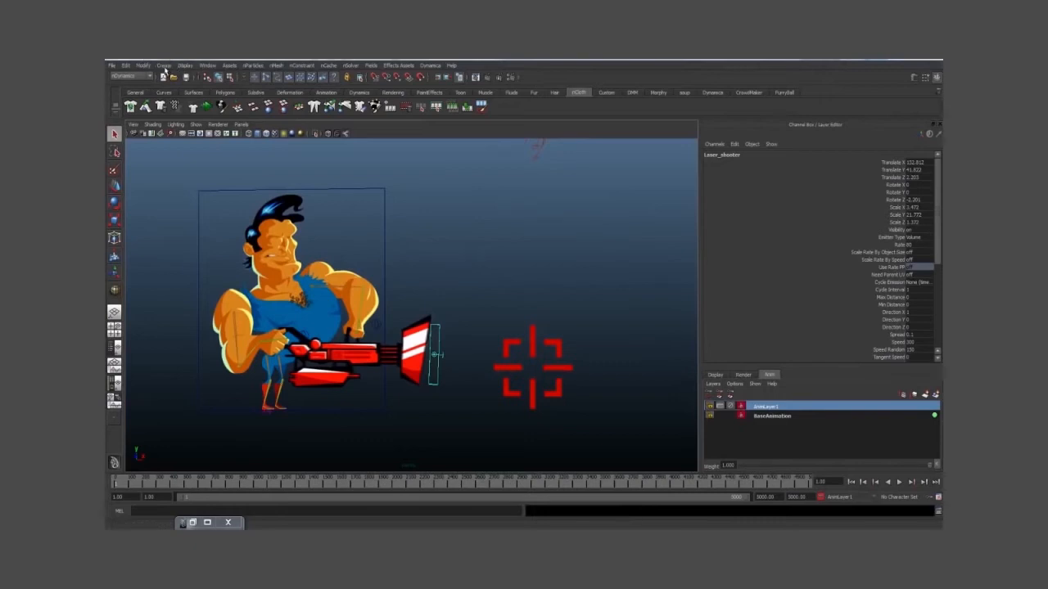
Switch to the Polygons command set and look through the available mesh and creation commands
left_click(146, 77)
left_click(138, 87)
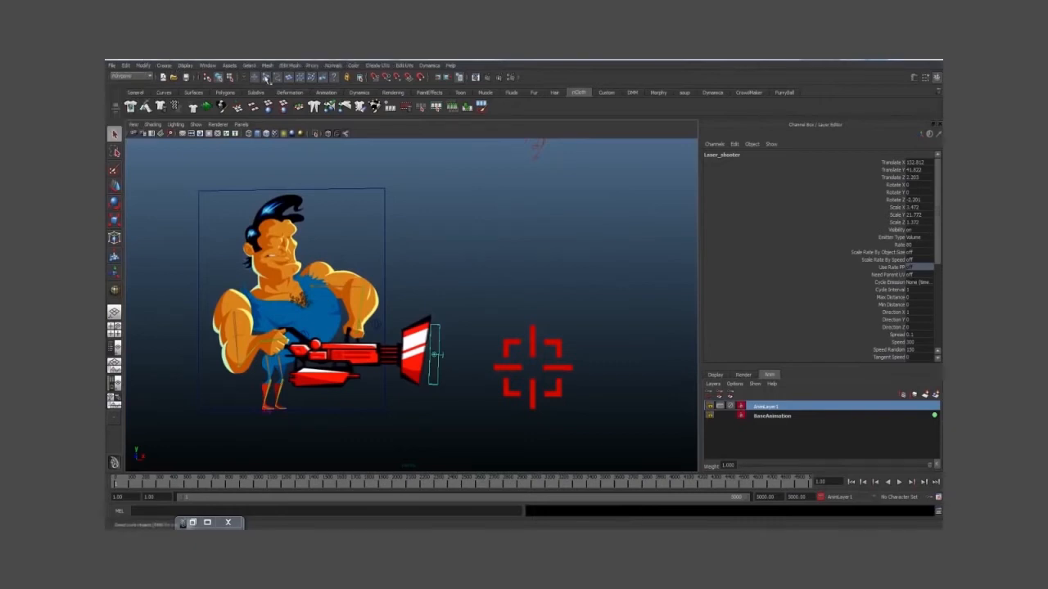
left_click(267, 67)
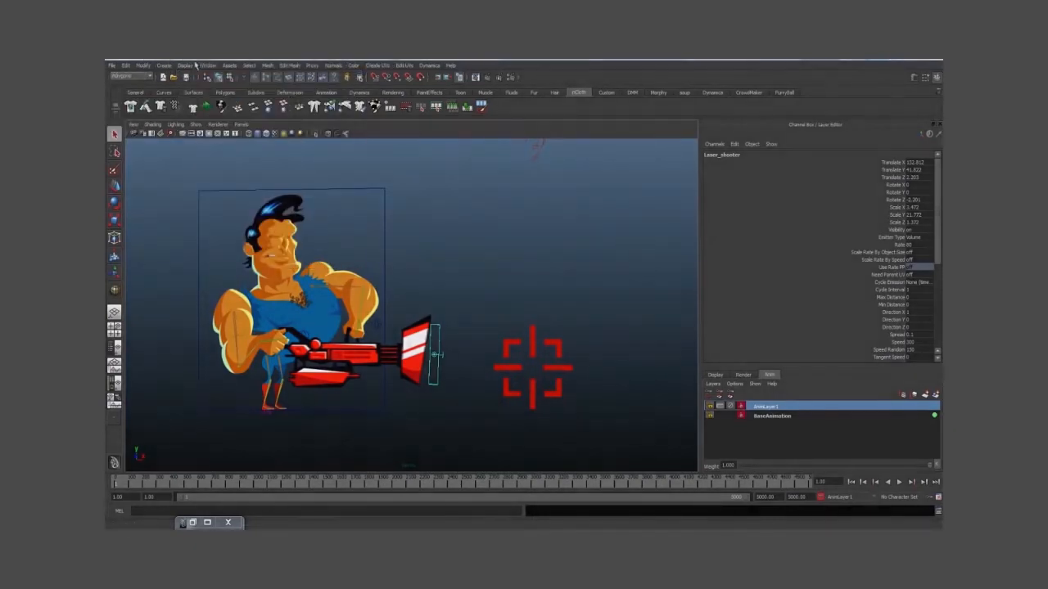
left_click(166, 67)
mouse_move(186, 88)
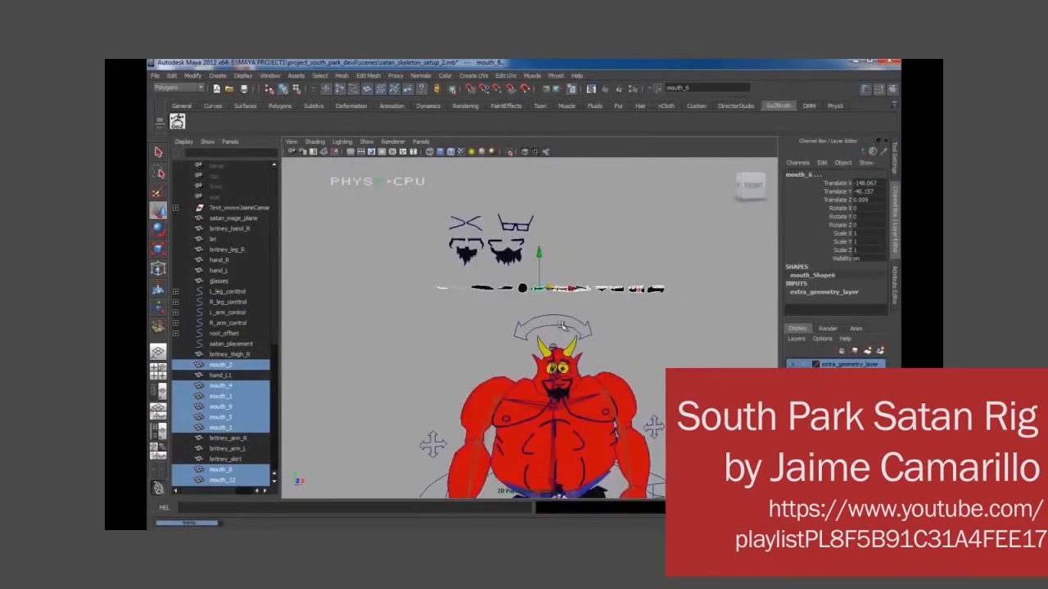
Examine the spare face parts above the Satan rig by selecting the glasses and the closed eyes in turn
left_click_drag(583, 358, 564, 367, "alt")
right_click_drag(536, 325, 564, 344, "alt")
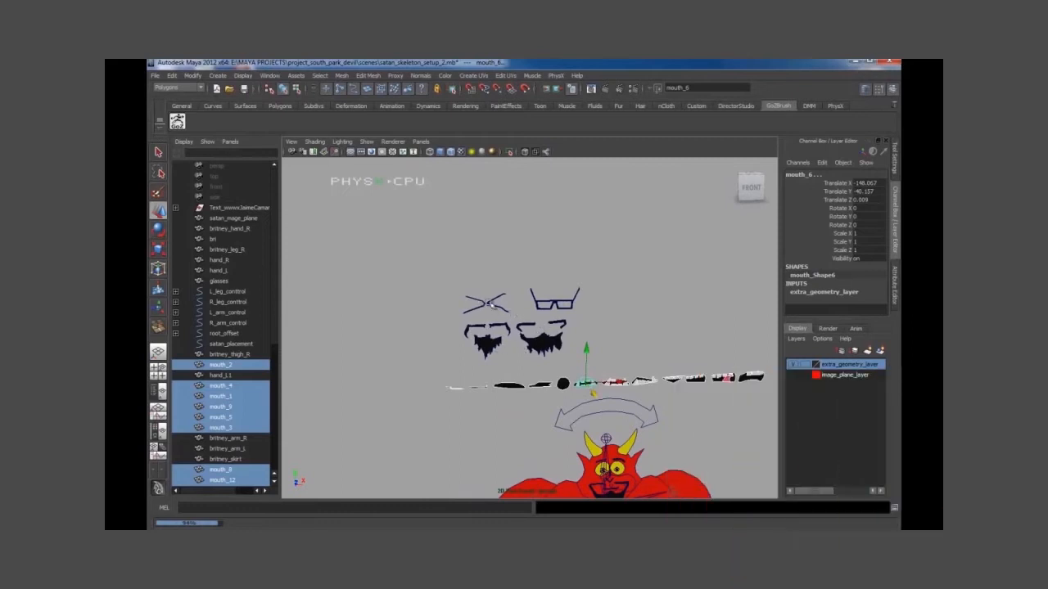
left_click_drag(562, 330, 556, 276, "alt")
left_click(549, 264)
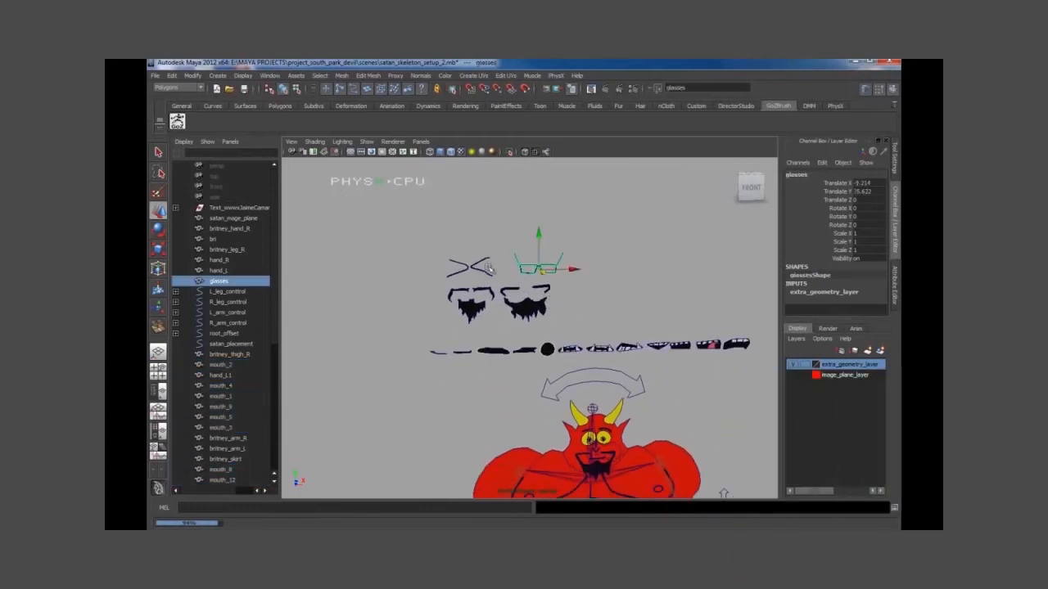
left_click_drag(431, 253, 486, 284)
middle_click_drag(519, 318, 473, 266, "alt")
middle_click_drag(491, 379, 461, 366, "alt")
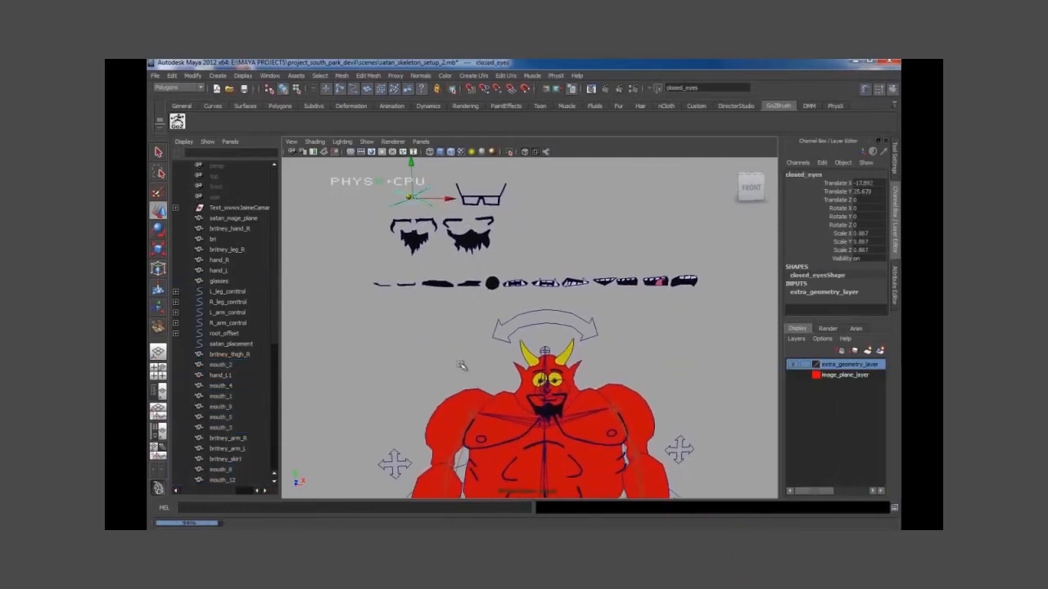
Select the first mouth shape, clear the selection, and inspect the row of mouth shapes above the head up close
left_click(386, 285)
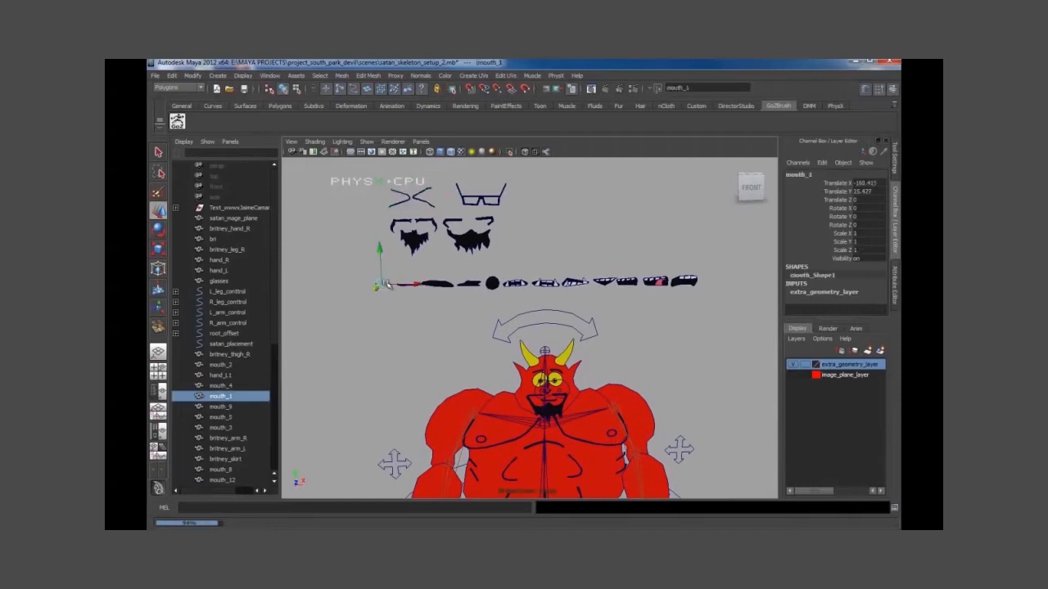
middle_click_drag(602, 329, 574, 335, "alt")
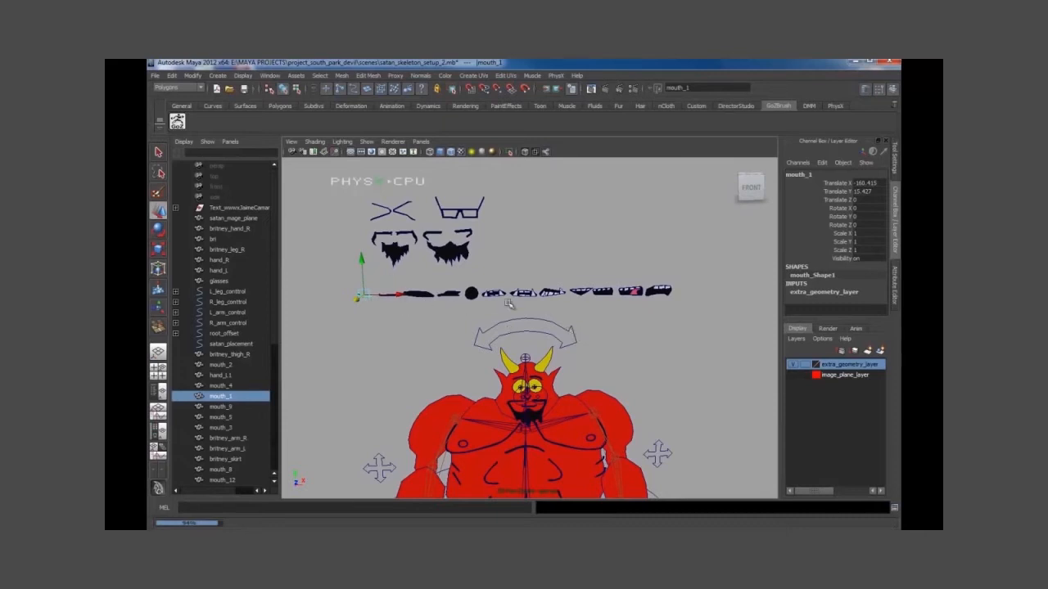
left_click(693, 272)
scroll(679, 304, "up", 2)
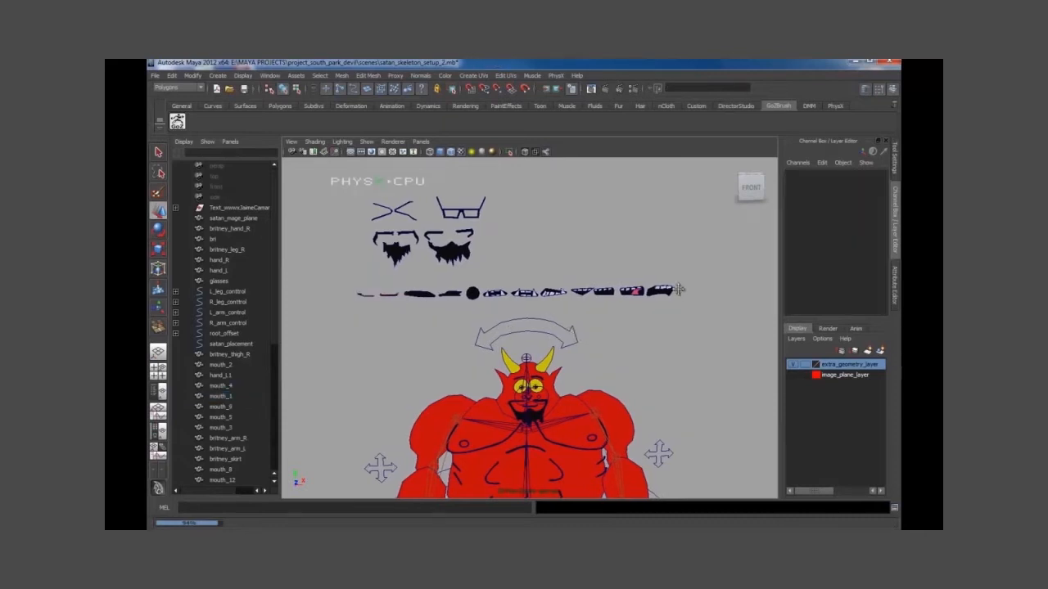
scroll(614, 288, "up", 5)
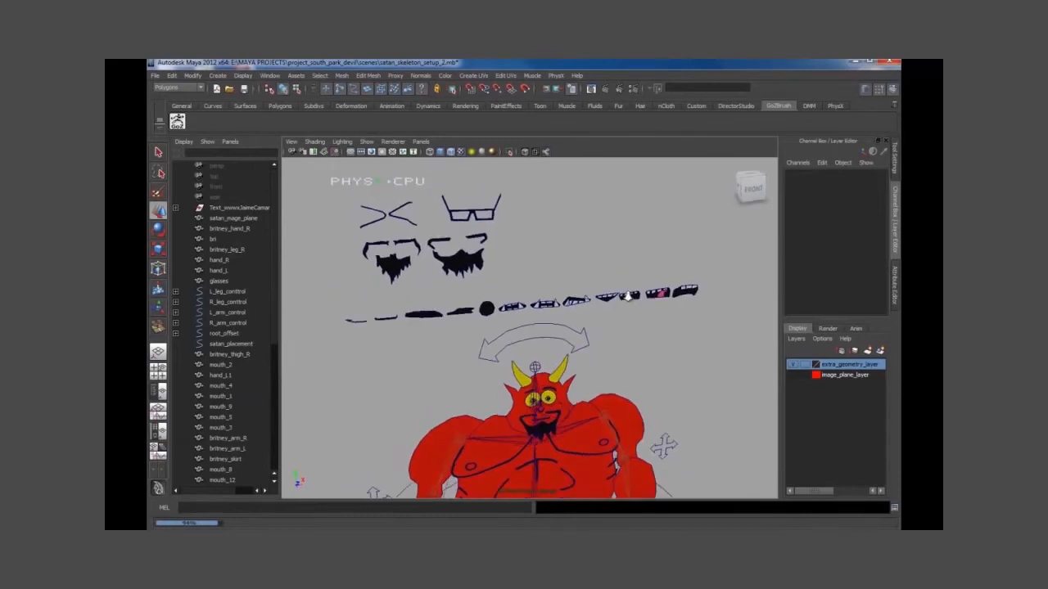
scroll(616, 278, "down", 3)
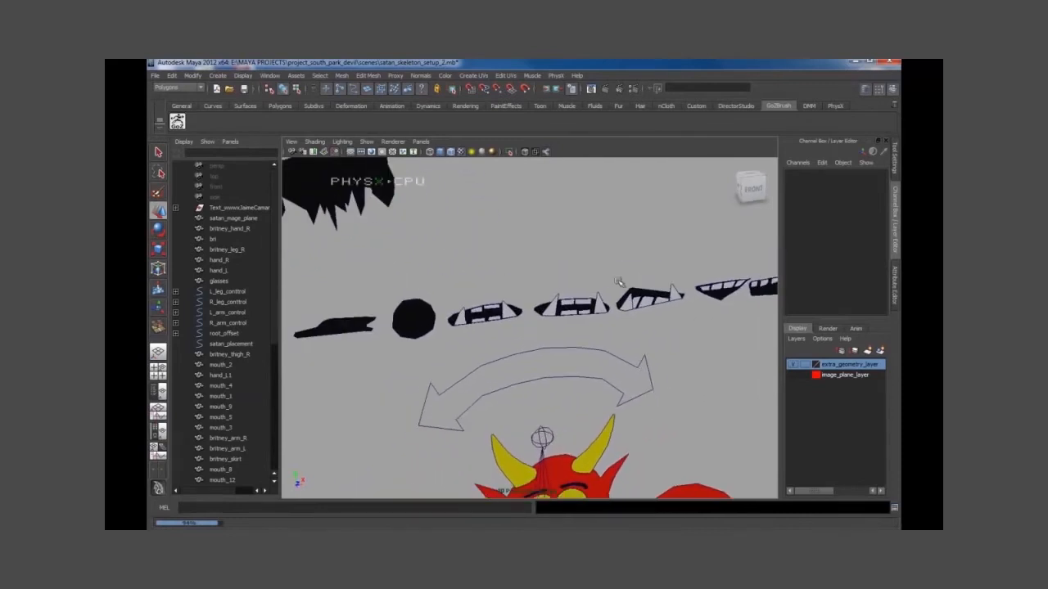
left_click_drag(619, 286, 575, 295, "alt")
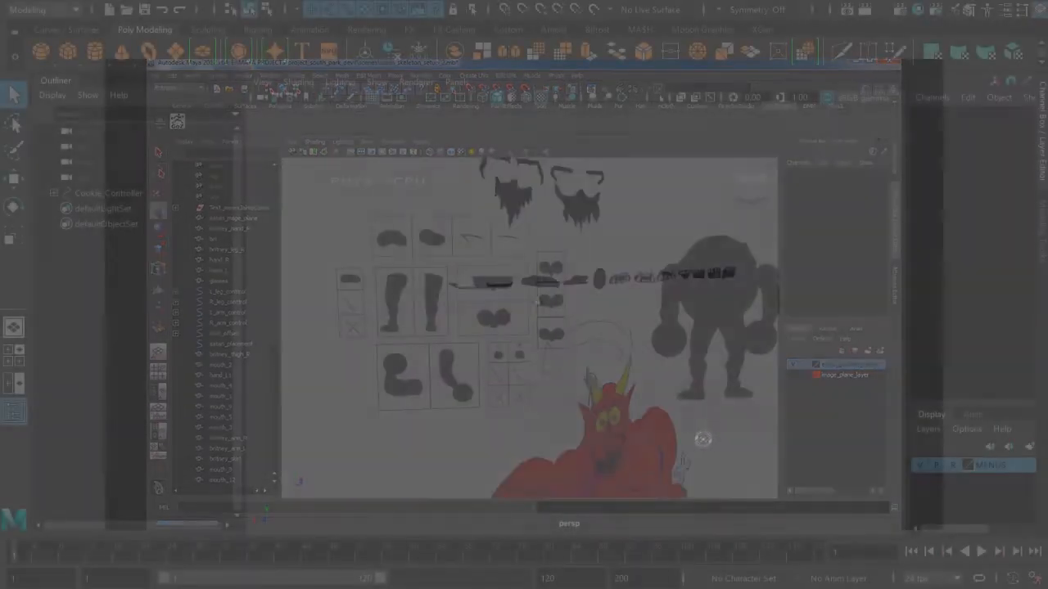
Select the cookie character's main controller and toggle its SIDE VIEW attribute on and back off
left_click_drag(627, 439, 545, 432, "alt")
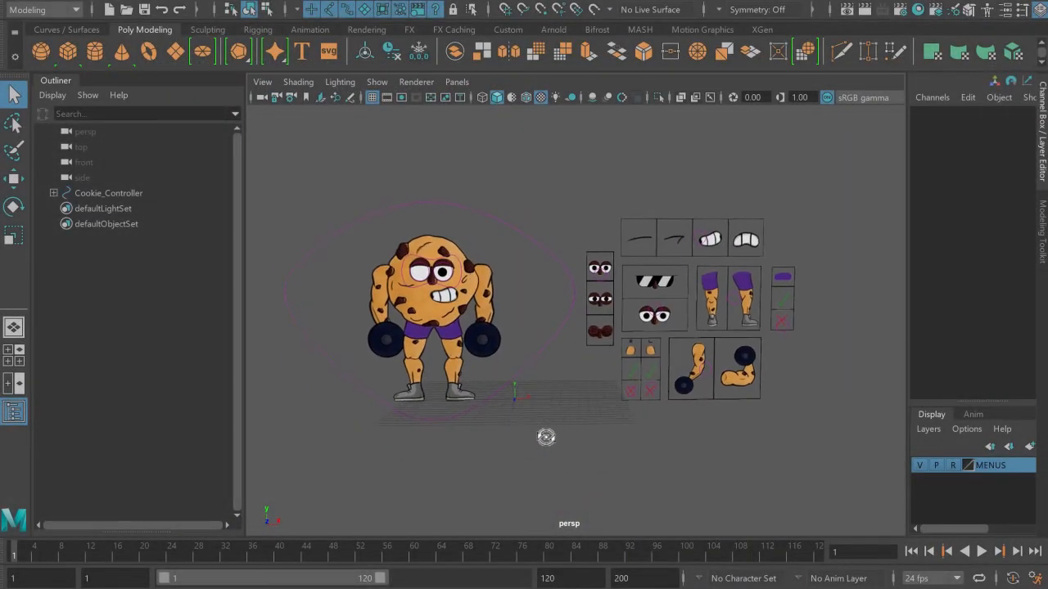
left_click(126, 193)
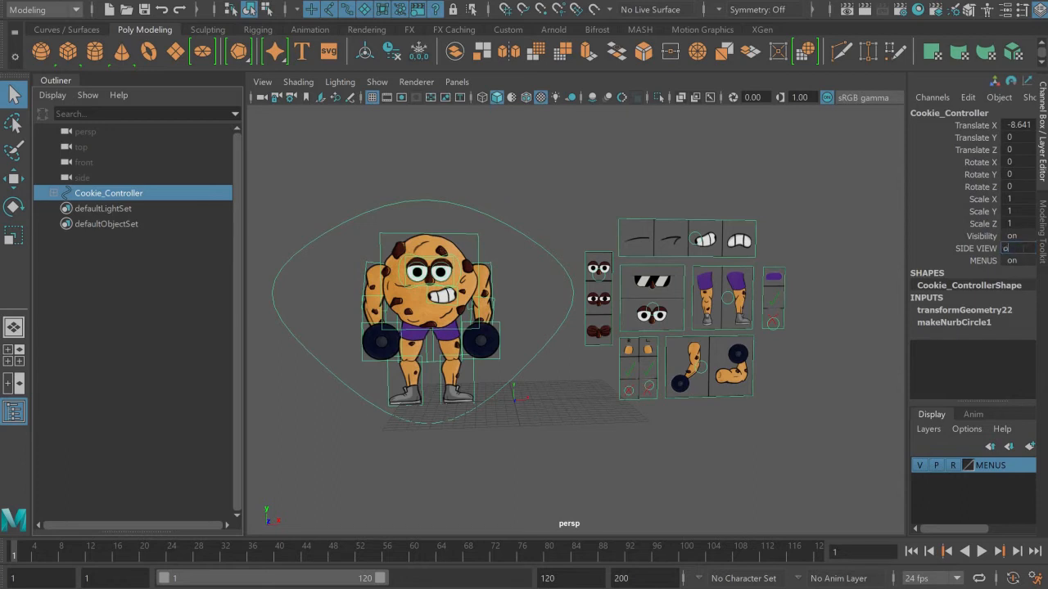
key("Return")
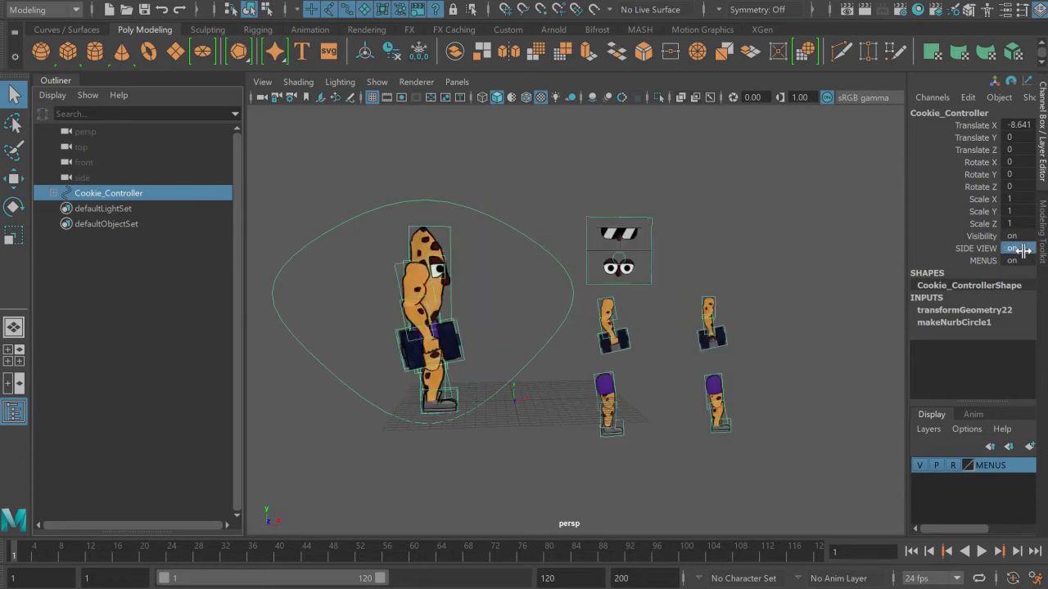
double_click(1023, 250)
key("Return")
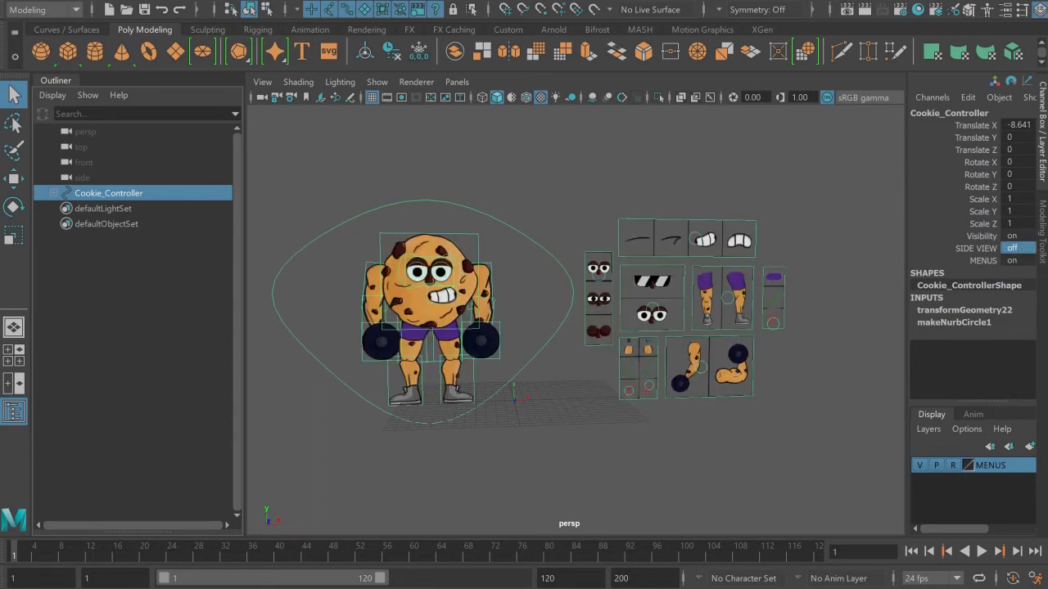
Set the MENUS attribute of Cookie_Controller to off
double_click(1016, 261)
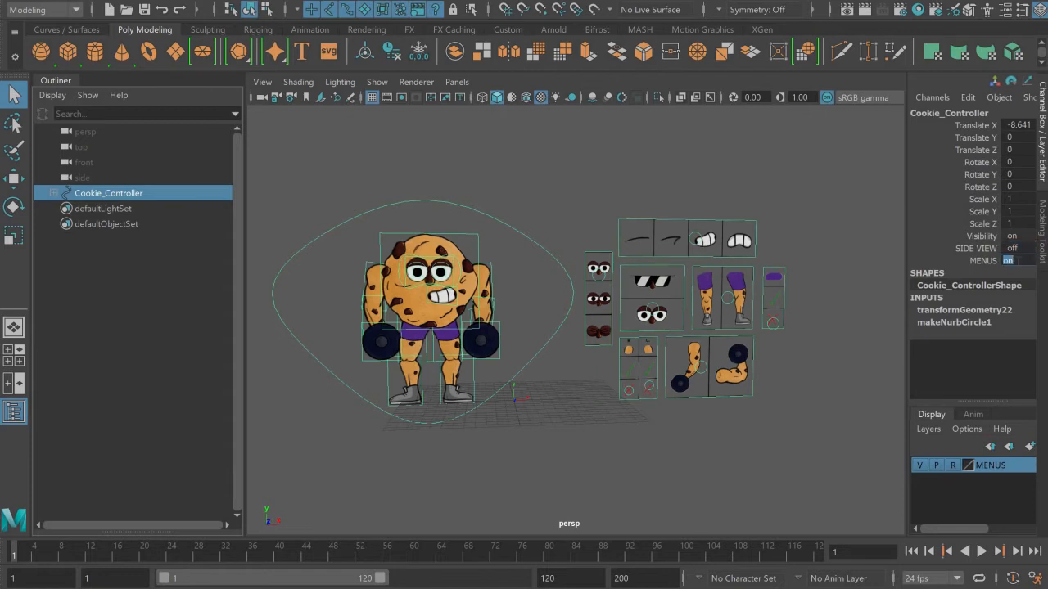
type("off")
key("Return")
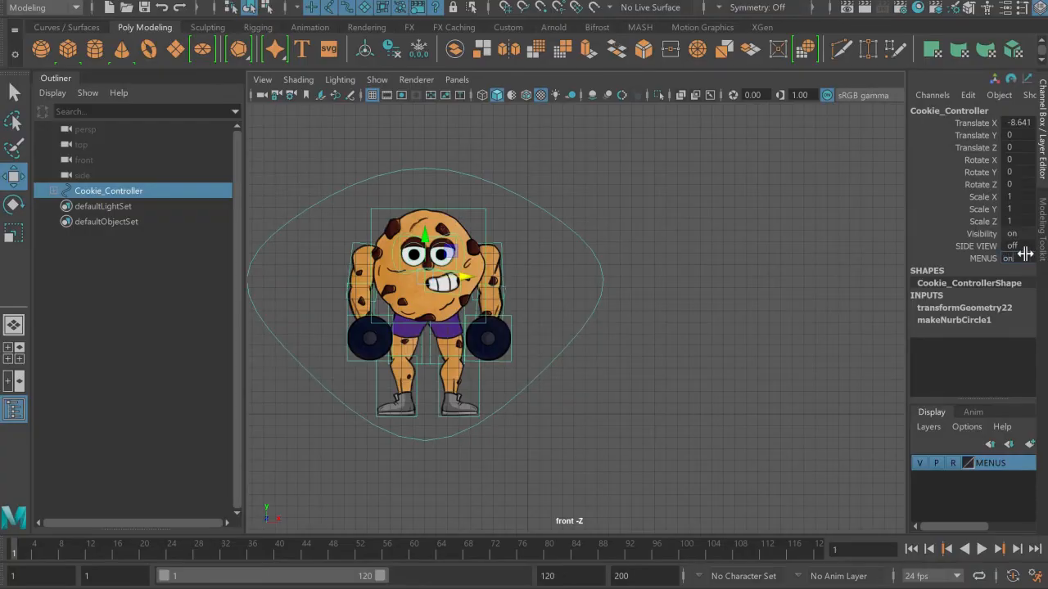
Move the mouth pointer to the first flat mouth, Translate X about -4.77, and shift the arms pointer toward the flexed arm
left_click(819, 215)
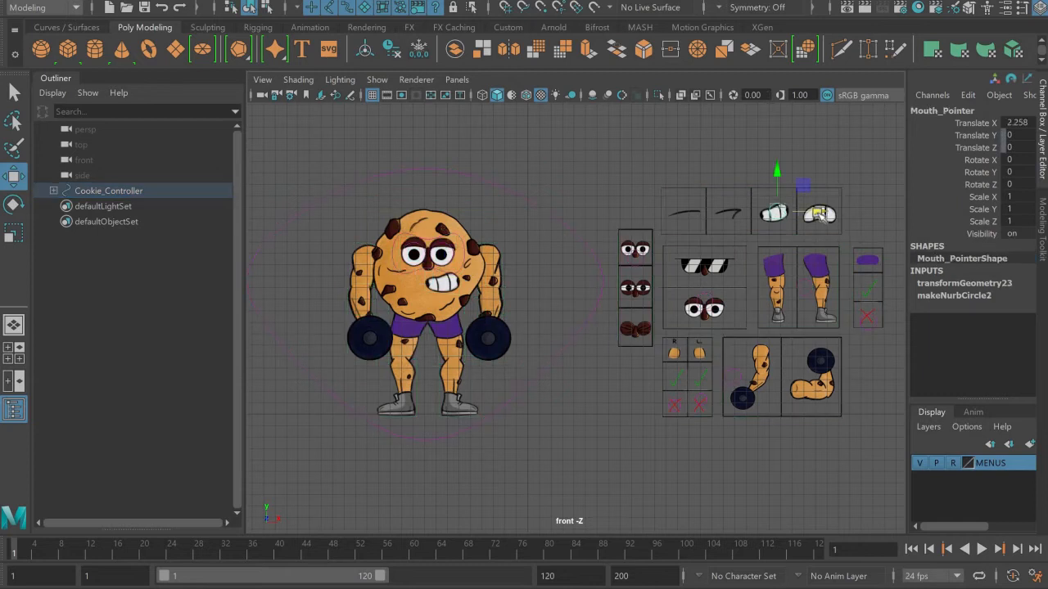
left_click_drag(820, 214, 725, 214)
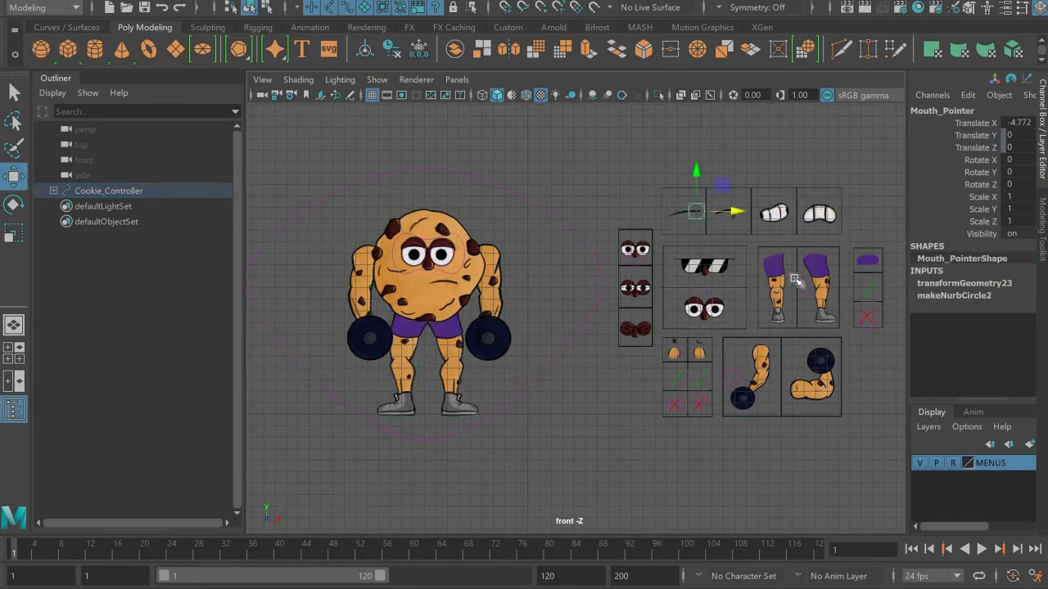
left_click(738, 376)
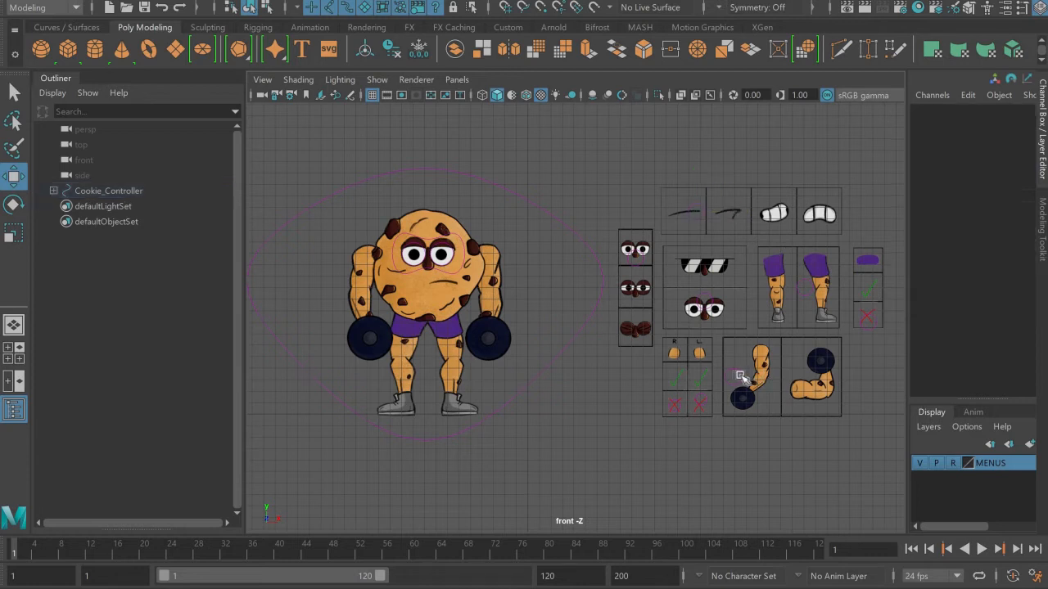
mouse_move(798, 378)
left_mouse_down()
mouse_move(860, 383)
mouse_move(809, 381)
left_mouse_up()
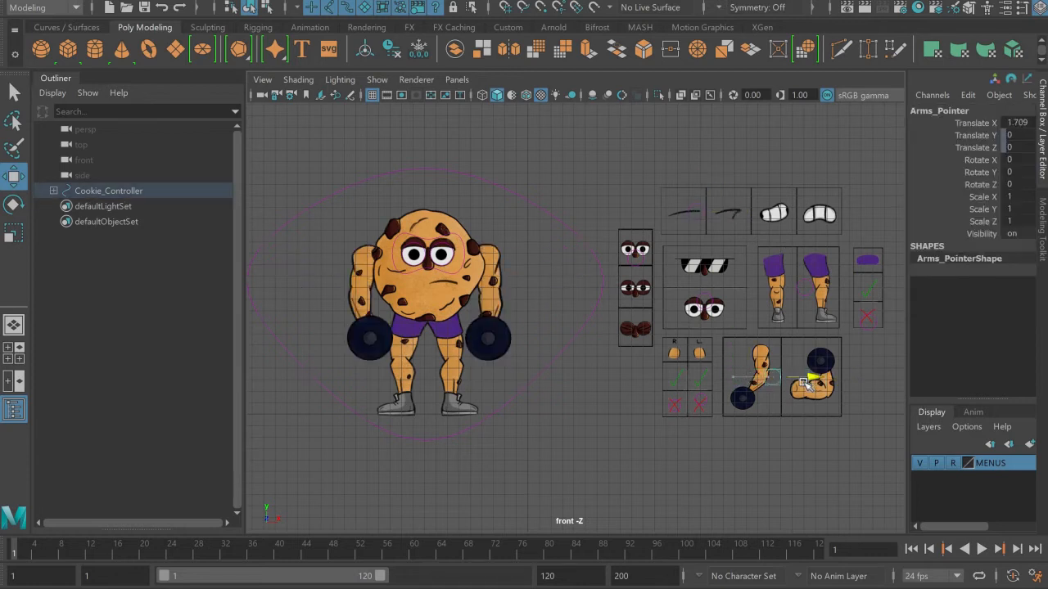
Shift the legs pointer within the second leg pose and raise the eye shapes pointer onto the topmost open eyes
left_click(810, 290)
left_click_drag(827, 288, 834, 288)
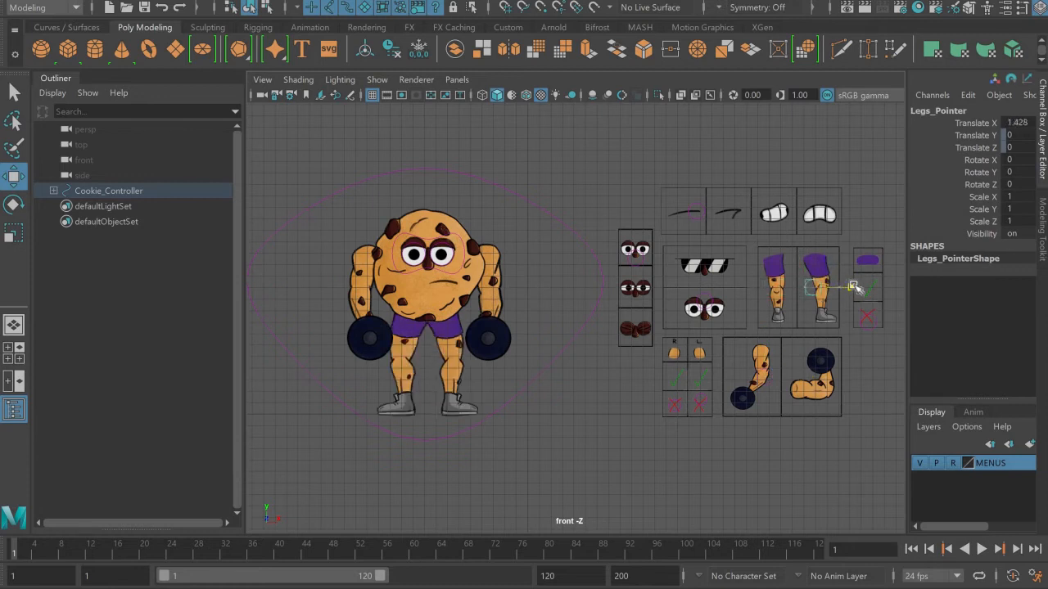
left_click(644, 253)
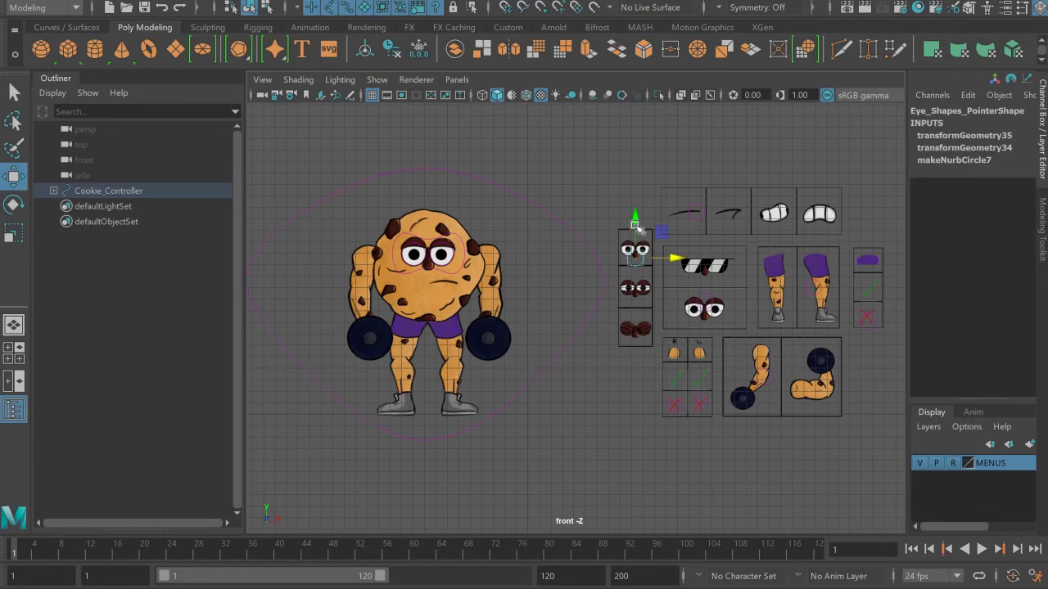
mouse_move(637, 227)
left_mouse_down()
mouse_move(636, 323)
mouse_move(636, 215)
left_mouse_up()
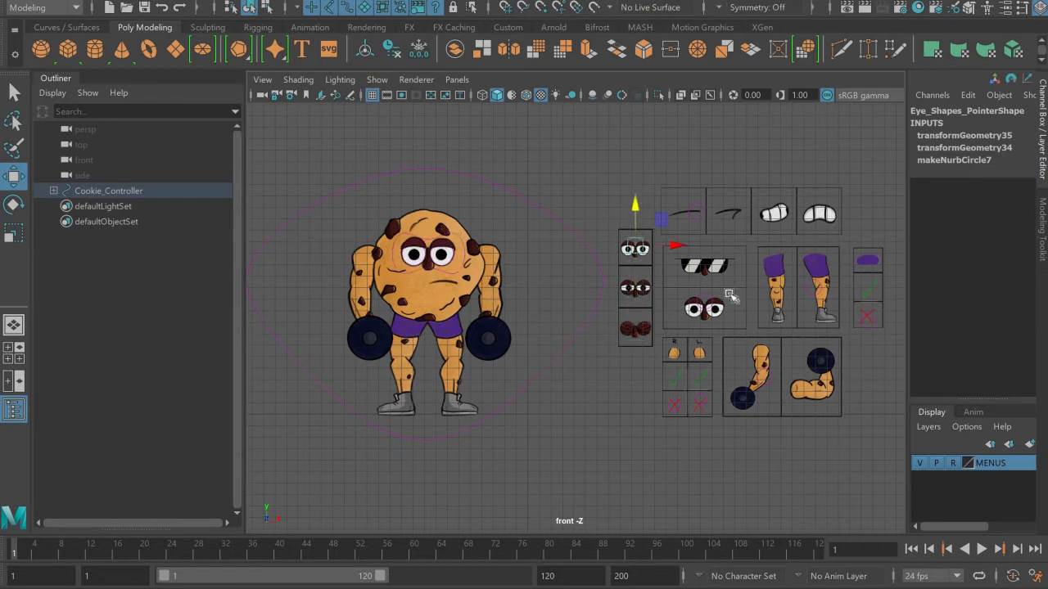
Move the eyes pointer up onto the sunglasses so the cookie character wears them
left_click(709, 308)
left_click(705, 276)
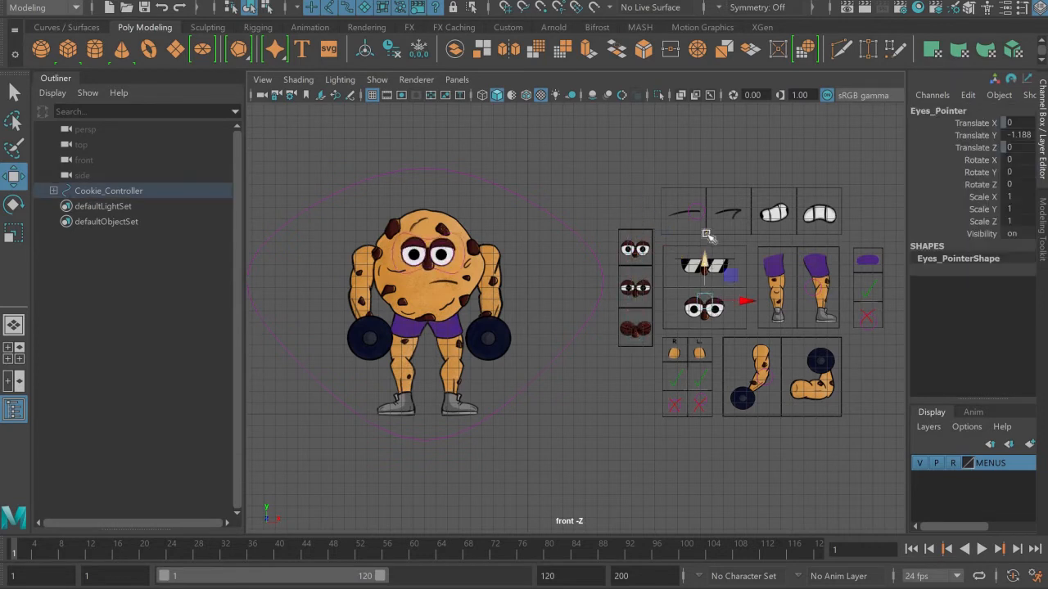
left_click_drag(708, 235, 704, 225)
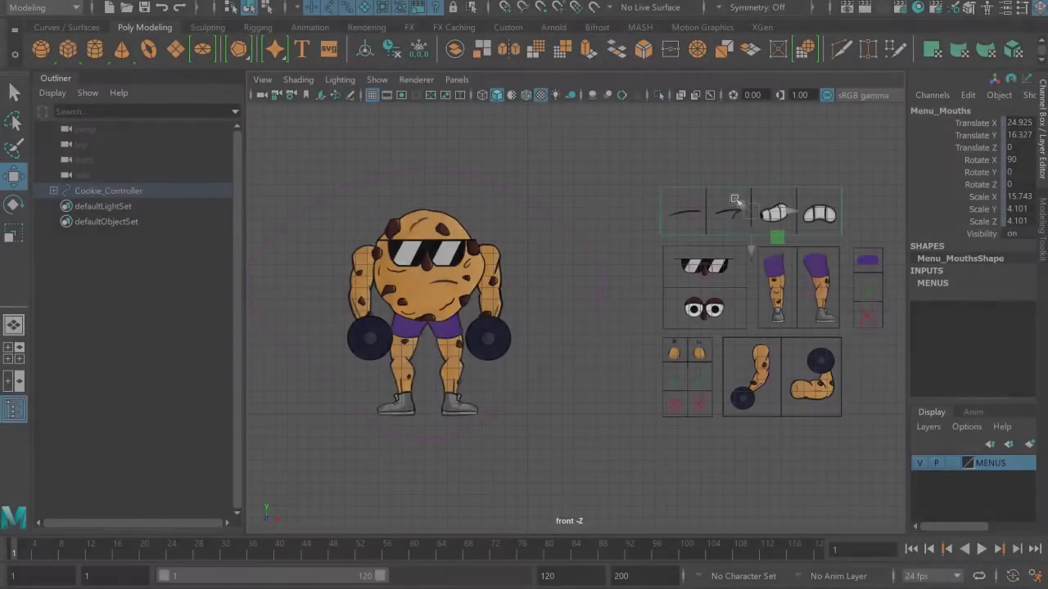
Select the eyes and legs menu panels individually, box-select all menu panels with their pointers, and clear the selection
left_click(711, 264)
left_click(747, 285)
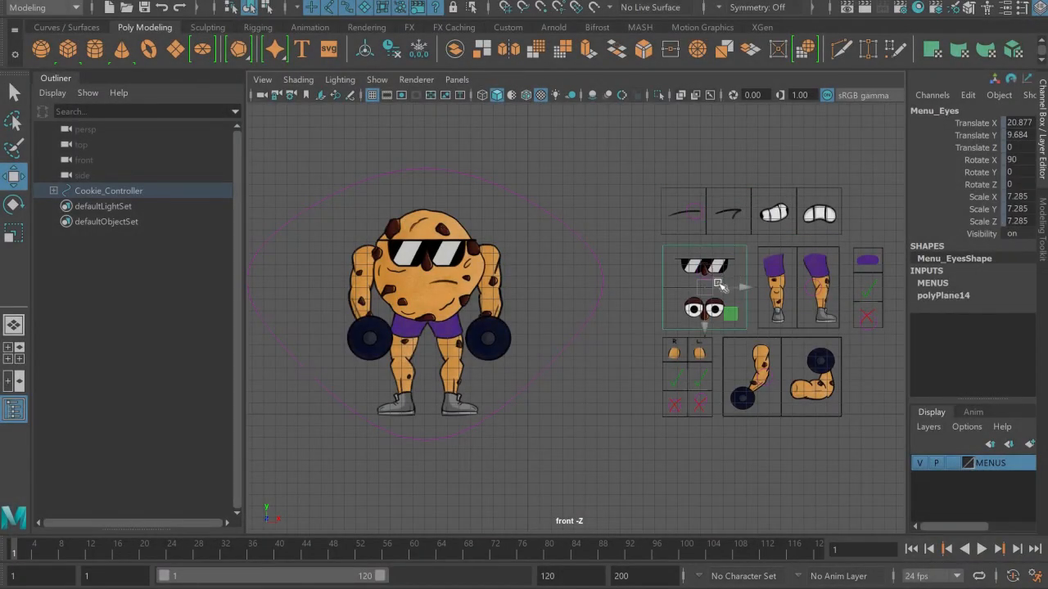
left_click(780, 275)
left_click(781, 275)
left_click(781, 275)
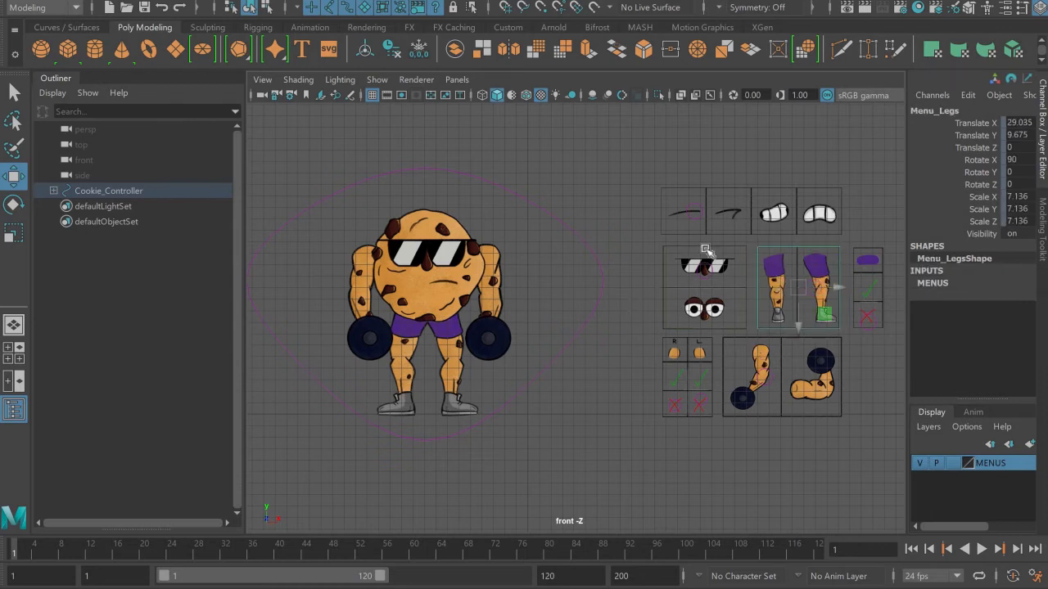
left_click(627, 142)
left_click_drag(626, 142, 895, 450)
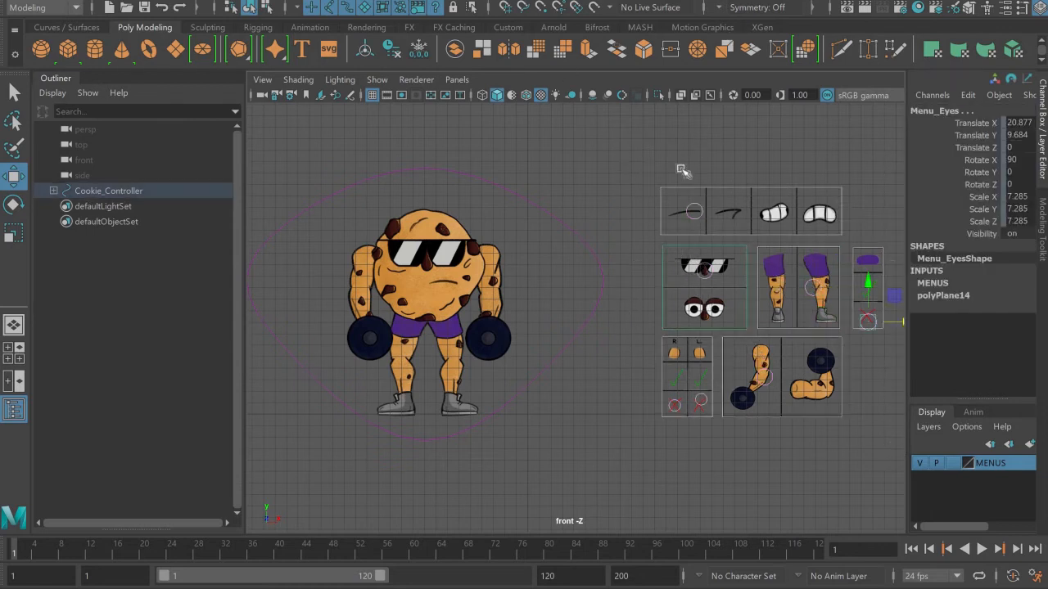
left_click(730, 151)
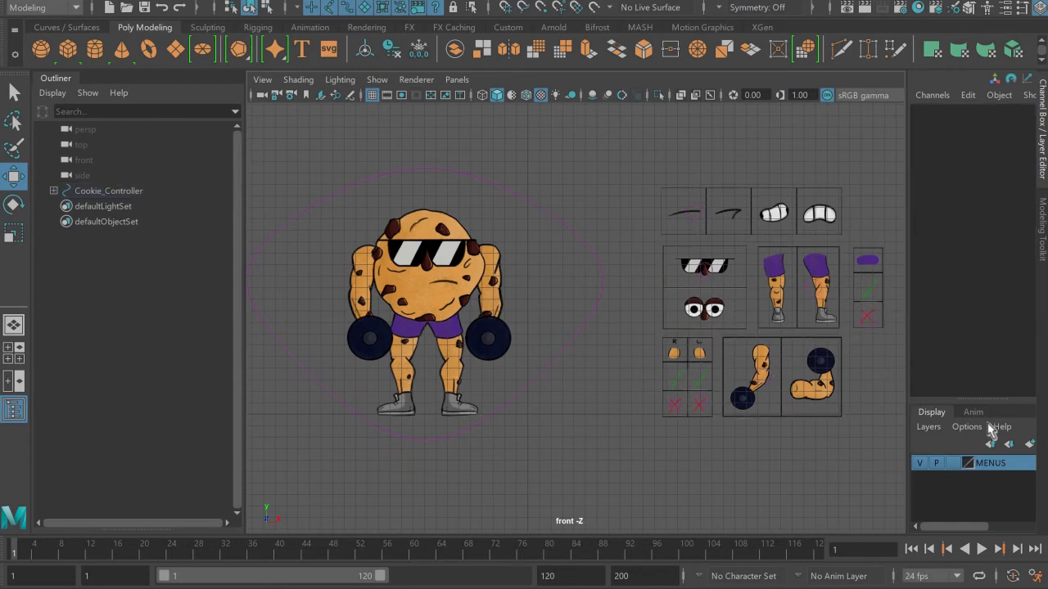
Set the MENUS display layer to Reference and box-select the whole menu area to check what can be selected
left_click(954, 463)
left_click(954, 463)
left_click_drag(631, 138, 897, 451)
Select the mouth pointer and move it along X onto the second flat mouth
left_click(701, 221)
left_click(695, 215)
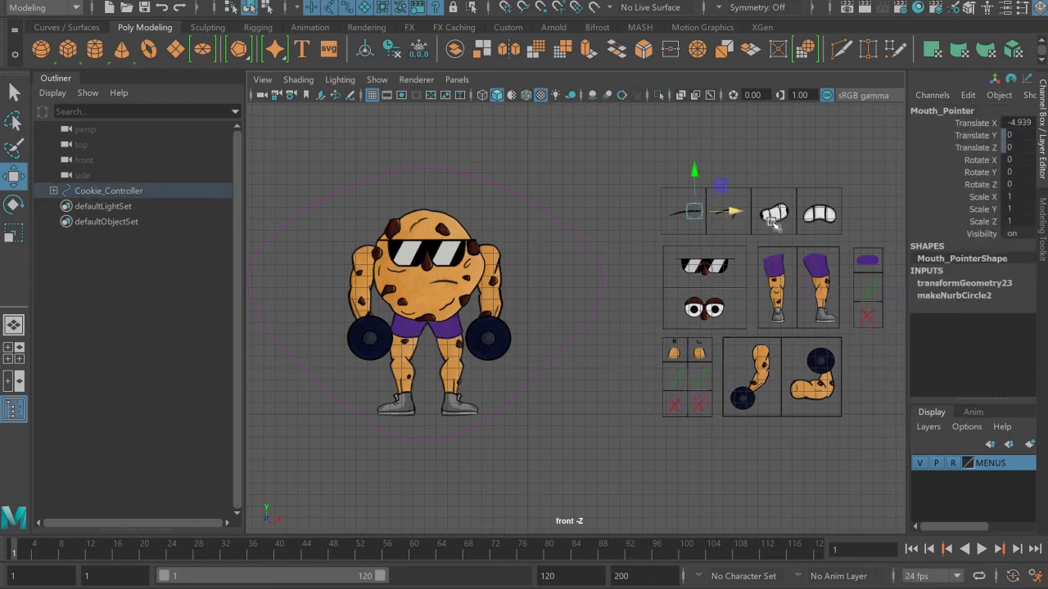
mouse_move(774, 222)
middle_mouse_down()
mouse_move(794, 221)
mouse_move(760, 234)
middle_mouse_up()
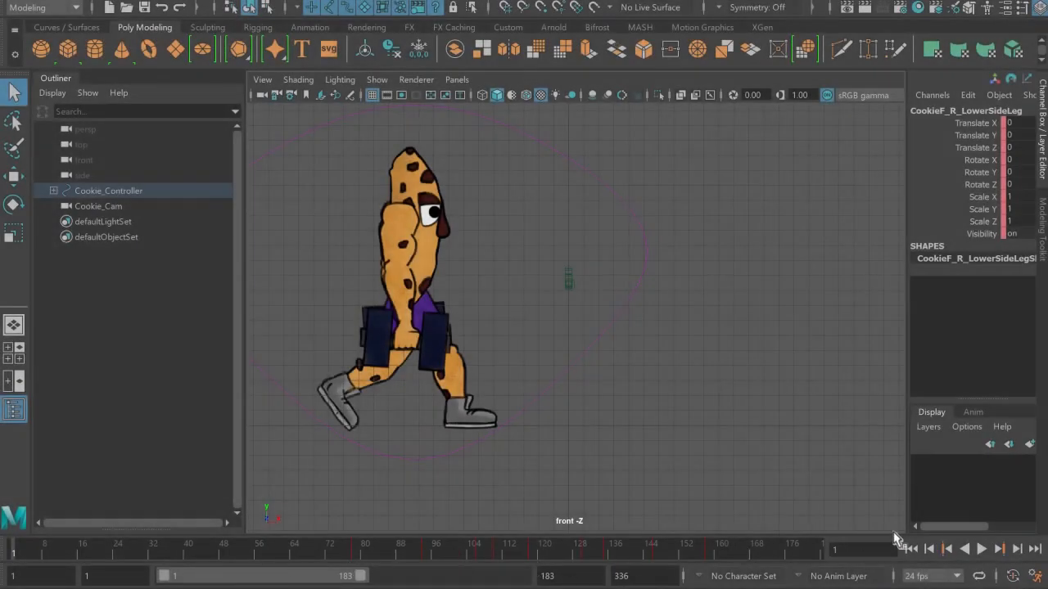
Play back the cookie character's walk animation and scrub through its side-view and front-view frames on the timeline
left_click(979, 549)
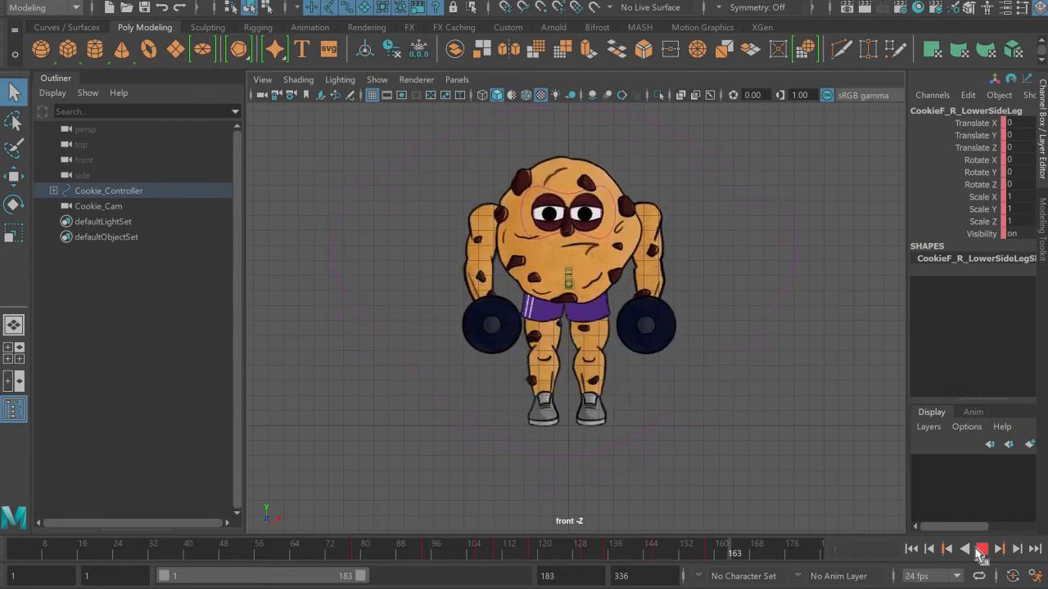
left_click(979, 550)
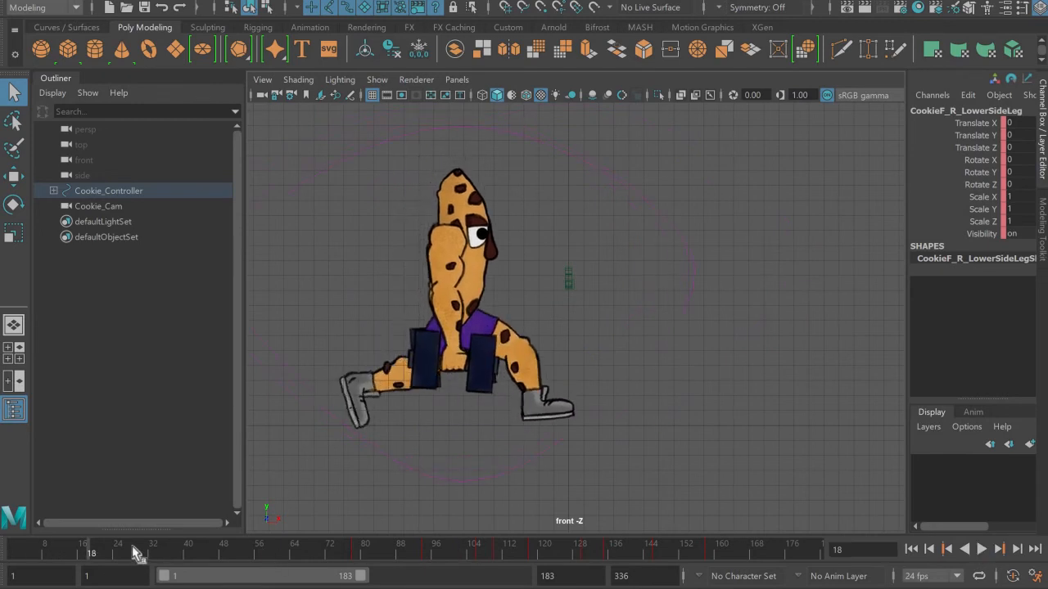
left_click_drag(135, 548, 177, 552)
left_click_drag(161, 555, 191, 551)
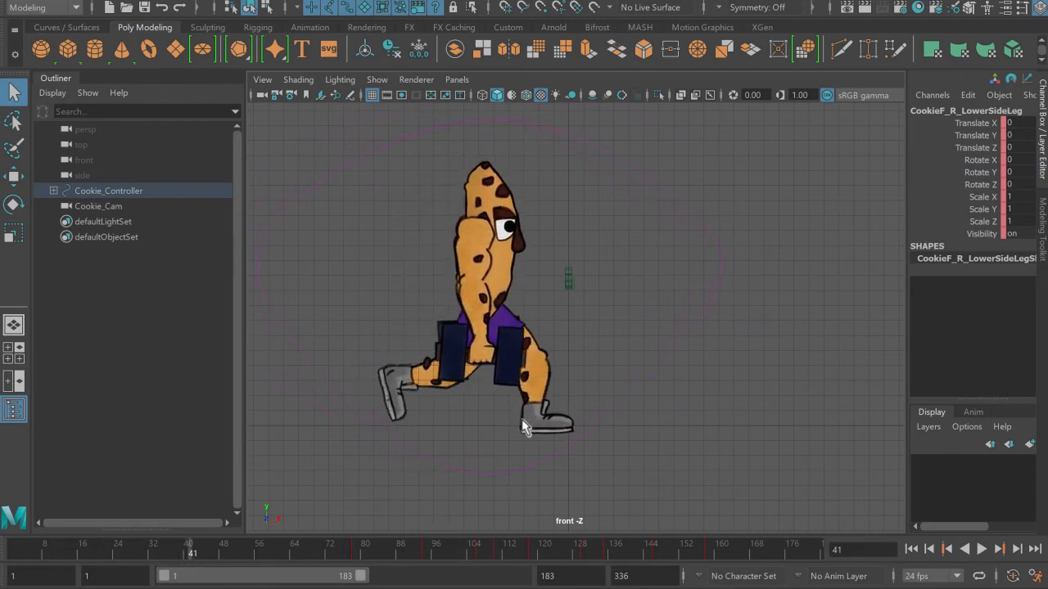
key("alt+v")
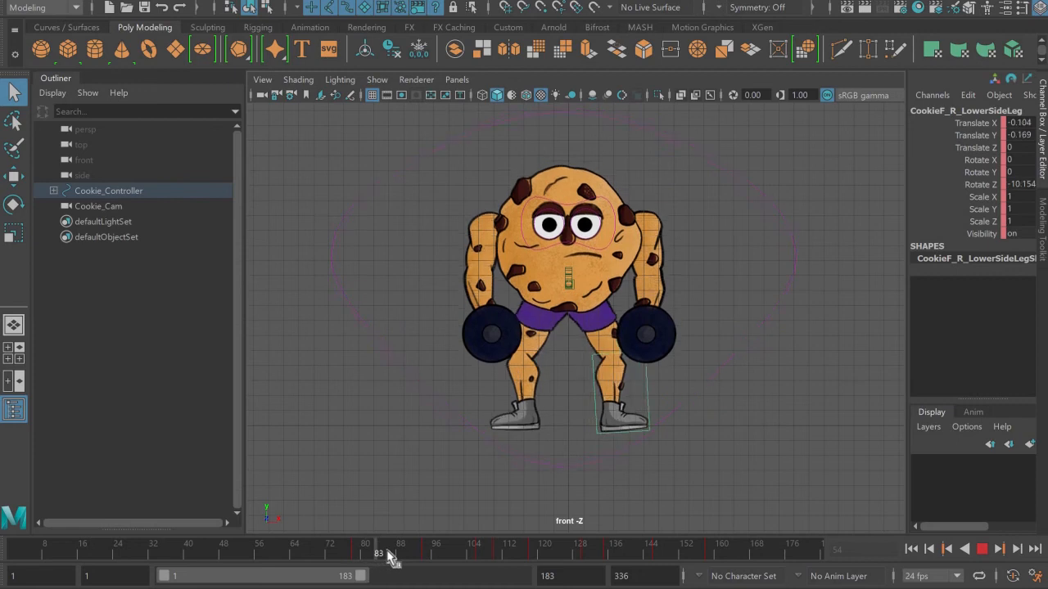
left_click_drag(364, 559, 705, 576)
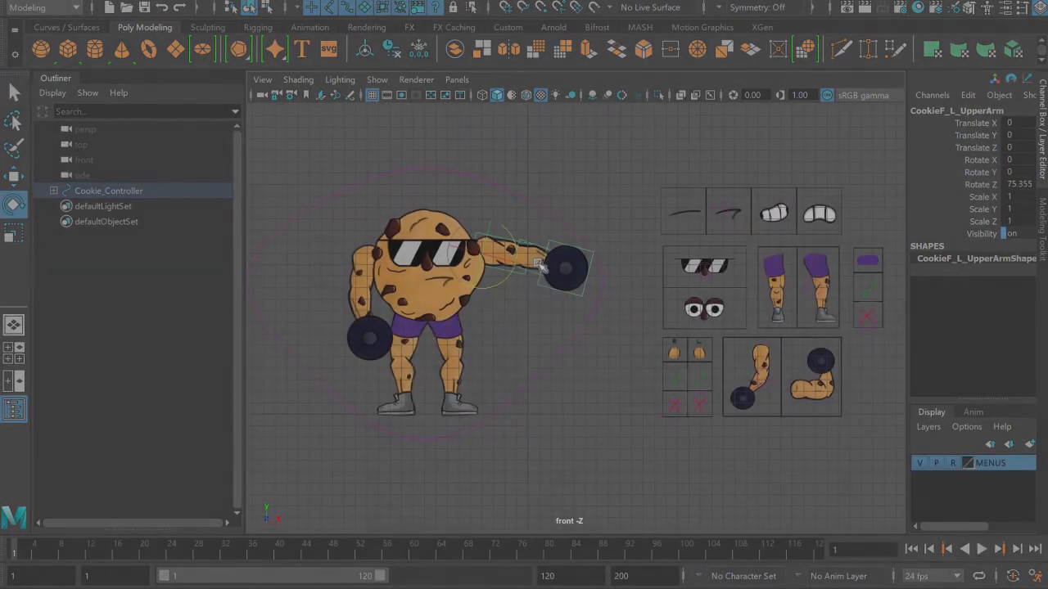
Rotate the raised left arm's lower part at the elbow so the dumbbell hangs down, and clear the selection
left_click(561, 273)
left_click_drag(553, 280, 584, 278)
left_click(615, 394)
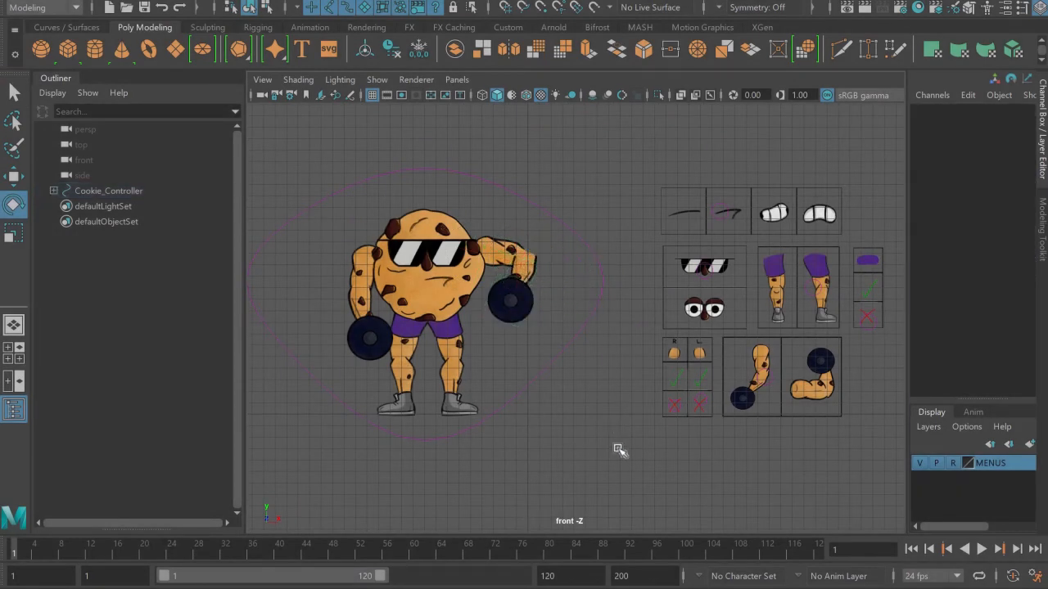
Move the left connector pointer up onto the green check mark, Translate Y about 0.155, to show the elbow piece
left_click(704, 406)
key("w")
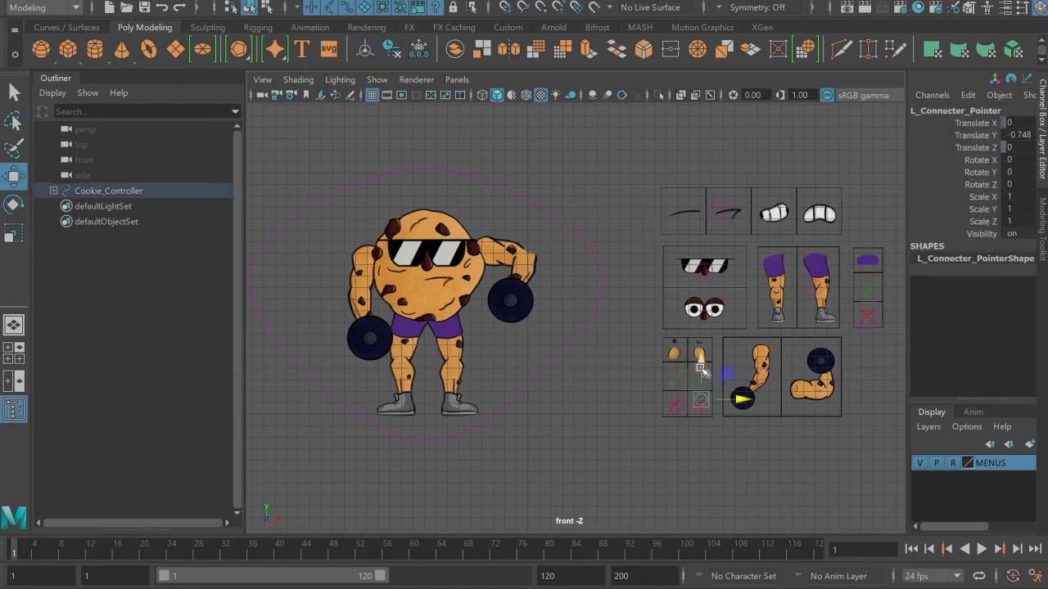
left_click_drag(701, 370, 701, 347)
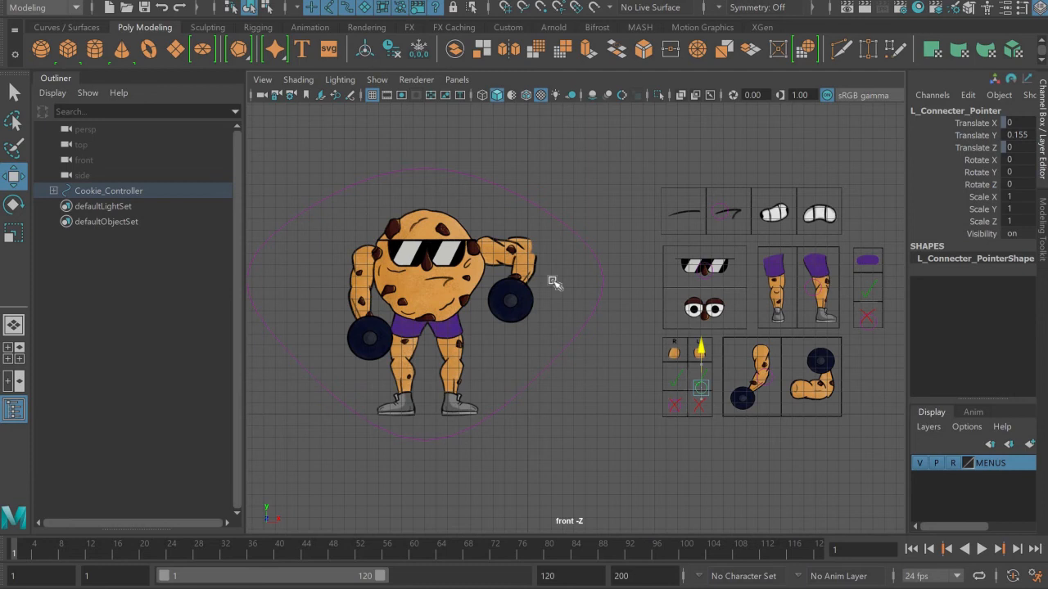
Select the left arm connector at the elbow and rotate it to cover the gap between upper and lower arm
left_click(534, 250)
scroll(540, 245, "up", 3)
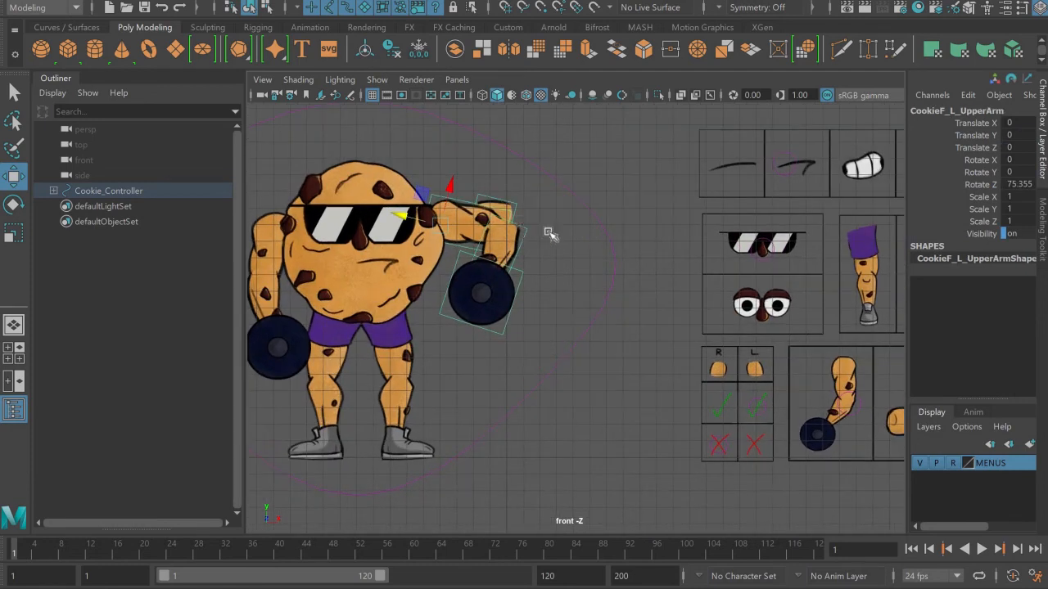
left_click(511, 207)
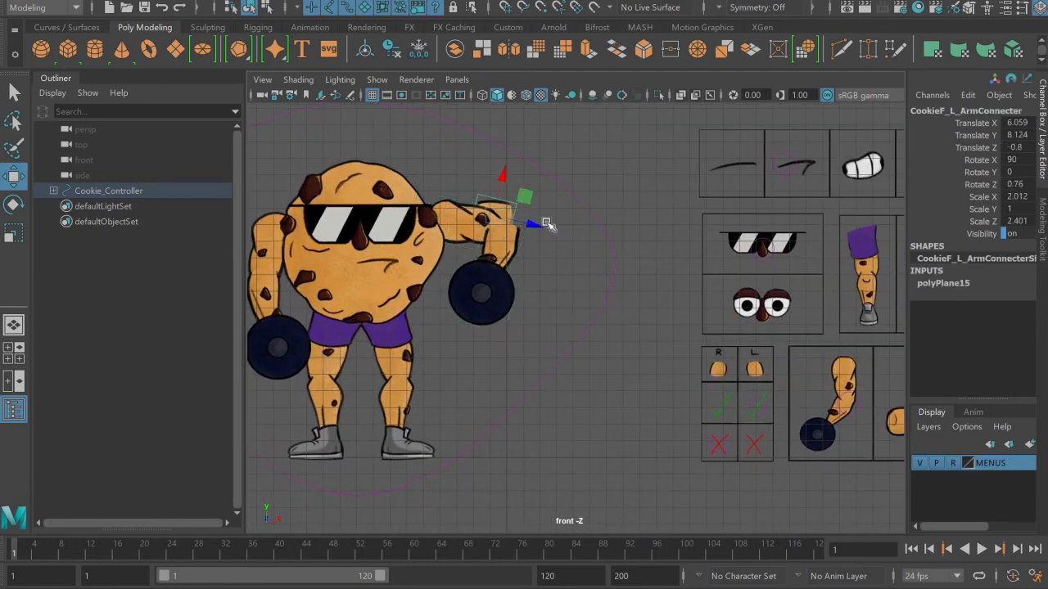
key("e")
left_click_drag(525, 205, 529, 211)
left_click_drag(529, 210, 524, 211)
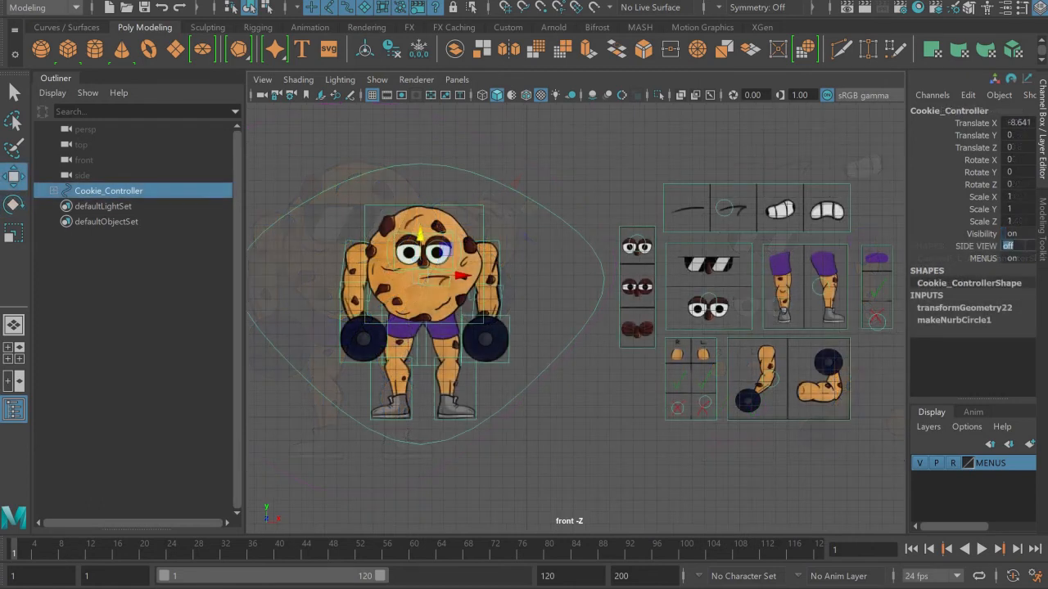
Set the SIDE VIEW attribute of Cookie_Controller to on
left_click_drag(1014, 245, 1008, 239, "ctrl")
left_click(990, 246)
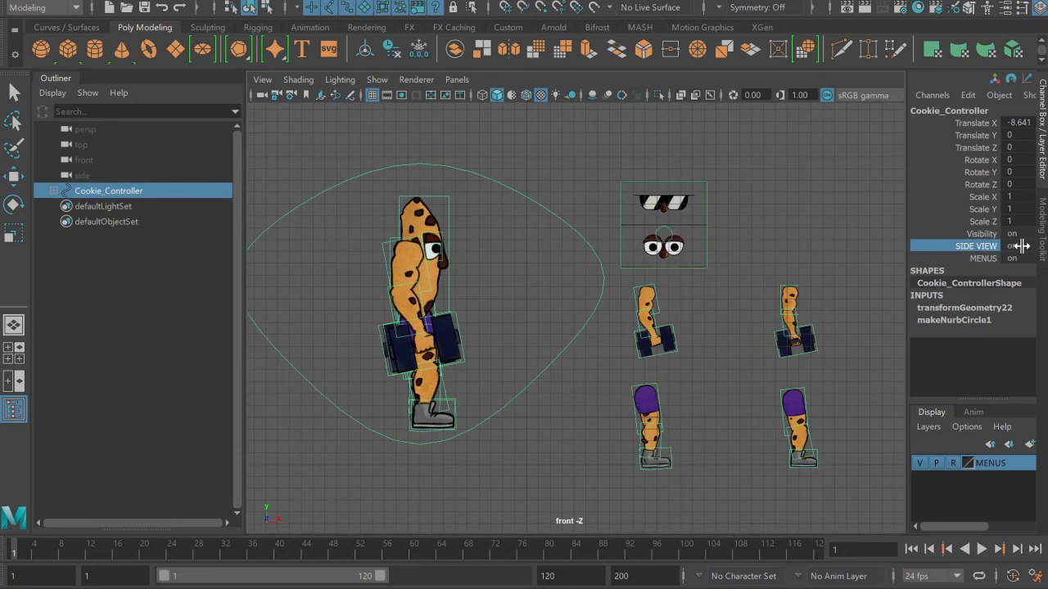
left_click(1021, 247)
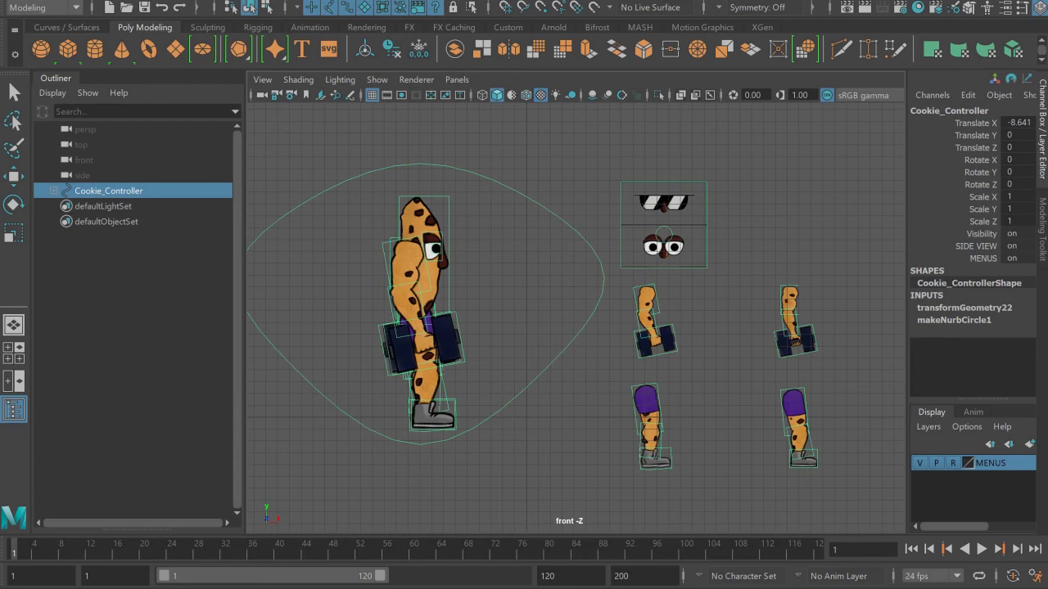
Move the side-view eyes pointer up onto the sunglasses
left_click(671, 233)
left_click(673, 235)
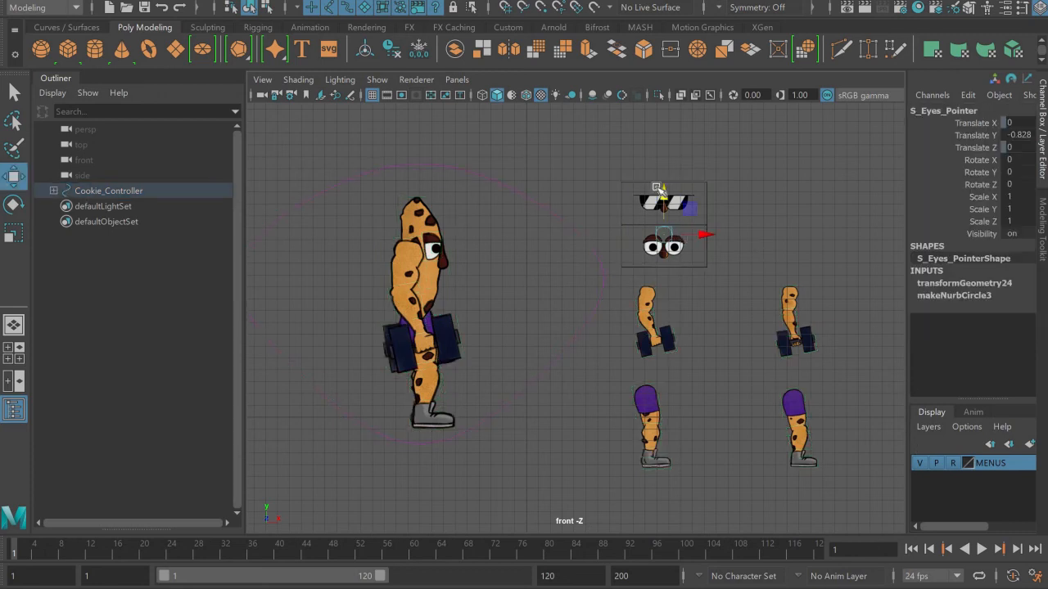
left_click_drag(662, 193, 679, 180)
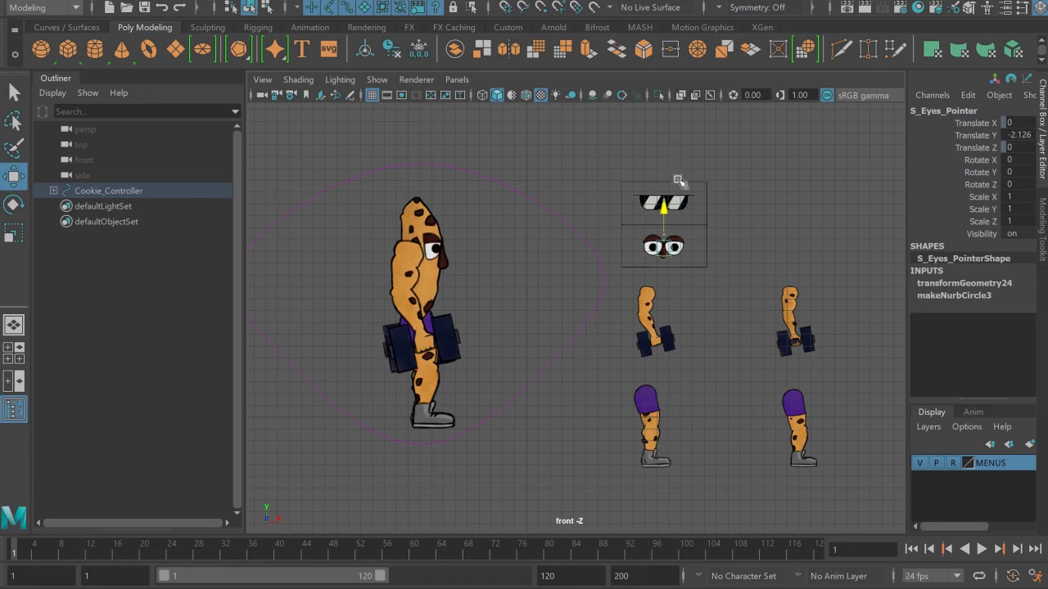
Rotate the front arm control in the side-view menu backward to about -34.5 degrees in Z
left_click(658, 295)
key("e")
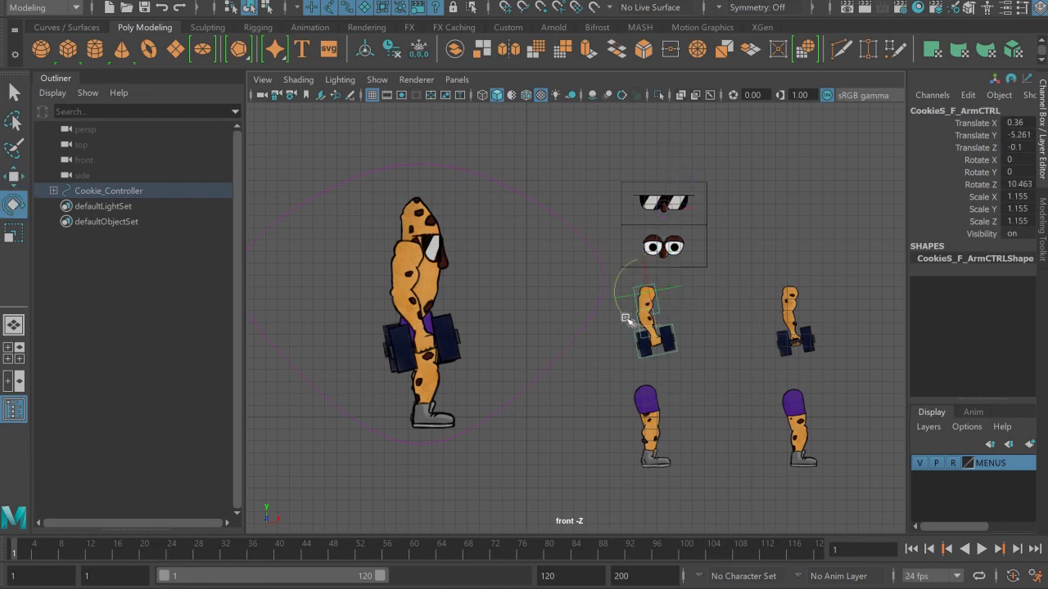
left_click_drag(620, 318, 612, 295)
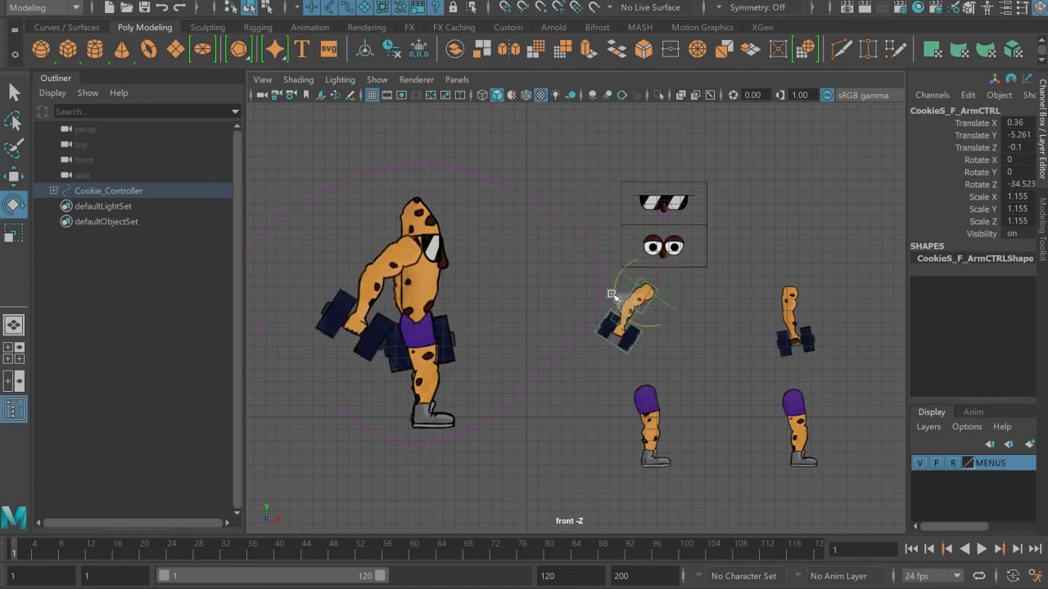
Rotate the back arm control forward to about 58 degrees in Z and turn the front hand control slightly
left_click(397, 293)
left_click(402, 301)
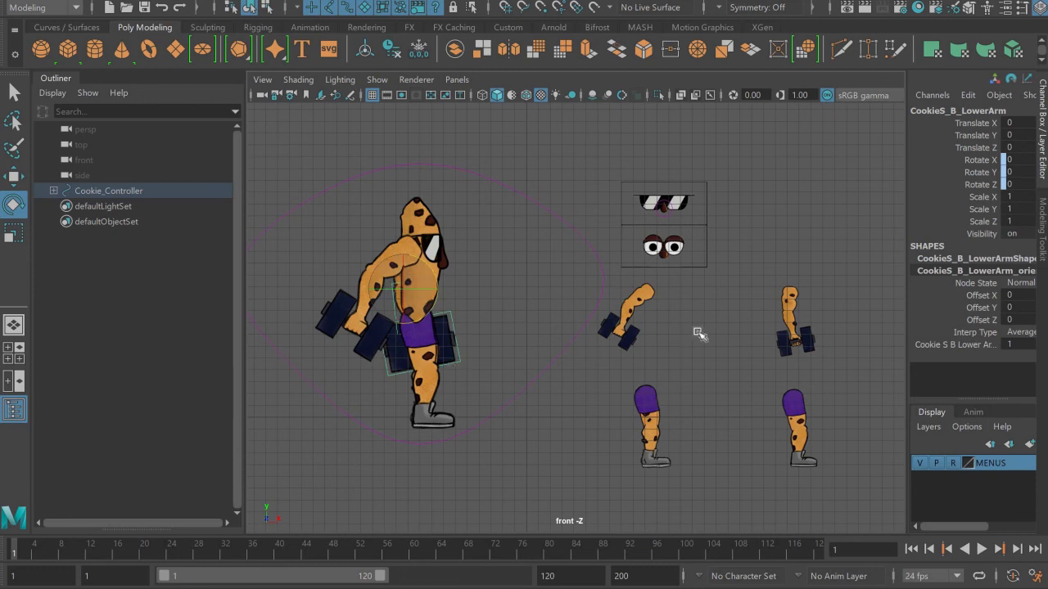
left_click(790, 297)
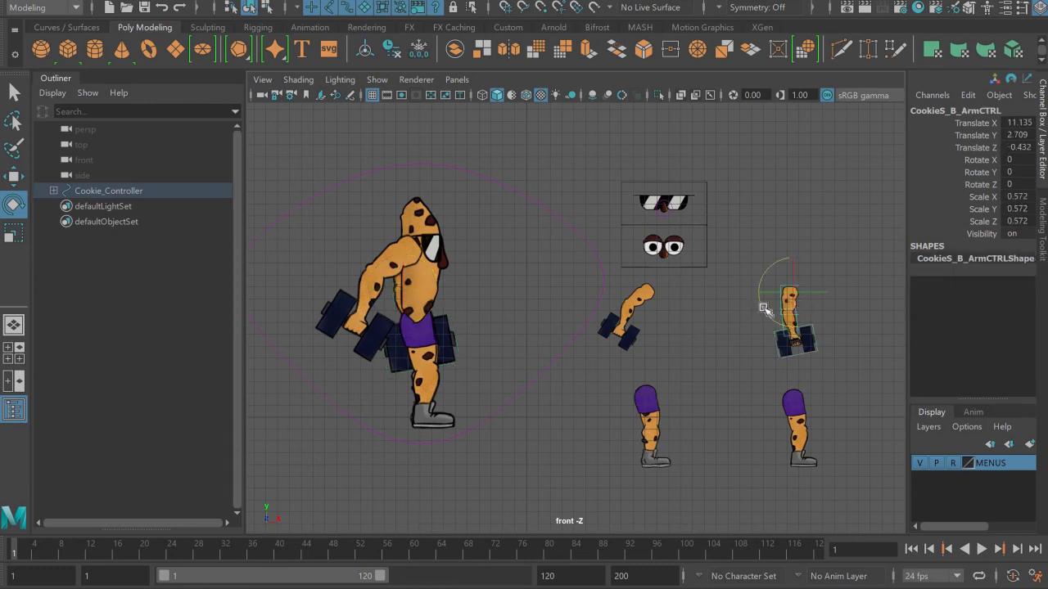
left_click_drag(773, 318, 810, 327)
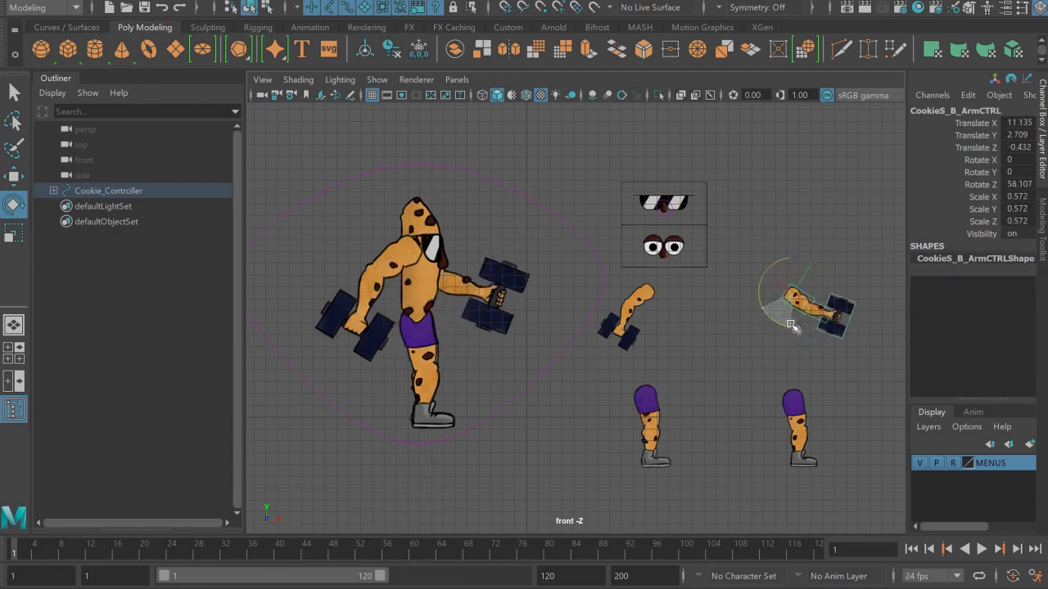
left_click(624, 338)
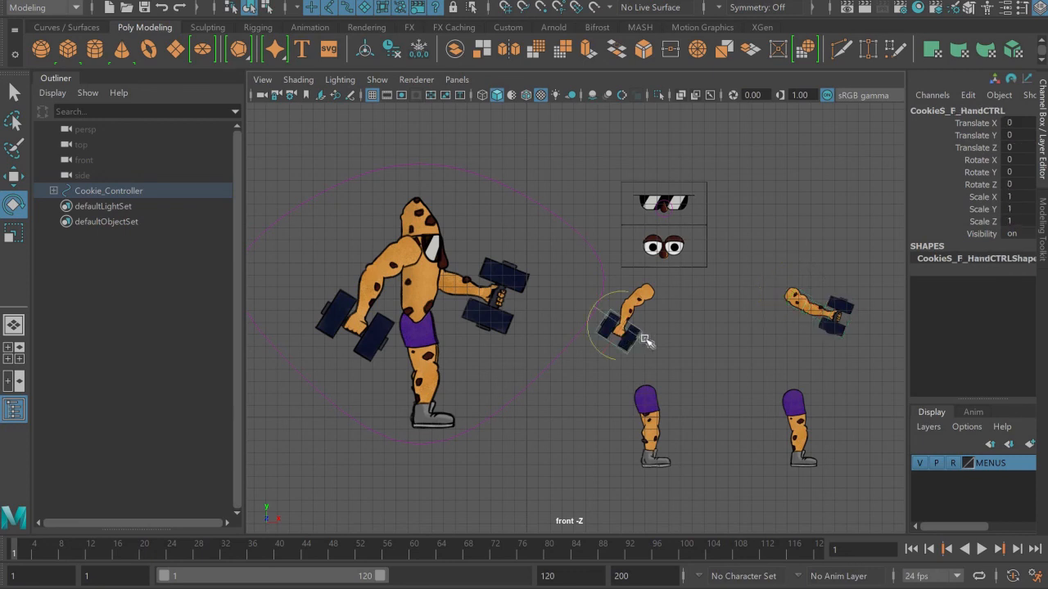
left_click_drag(589, 332, 659, 426)
Rotate the back leg control forward to about 35 degrees in Z and swing the front leg control backward into a stride
left_click(630, 388)
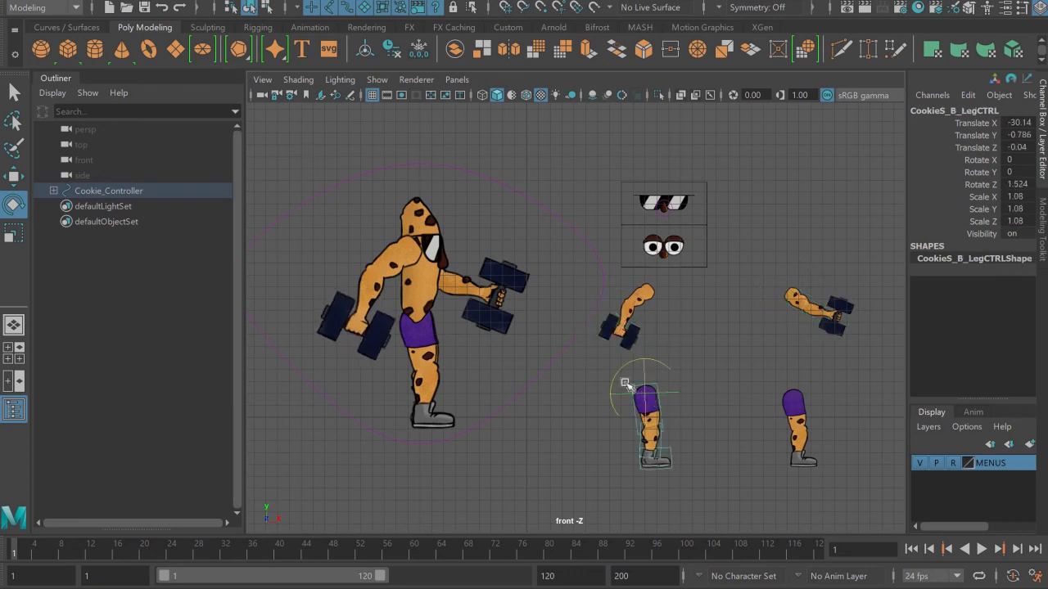
left_click_drag(620, 367, 656, 385)
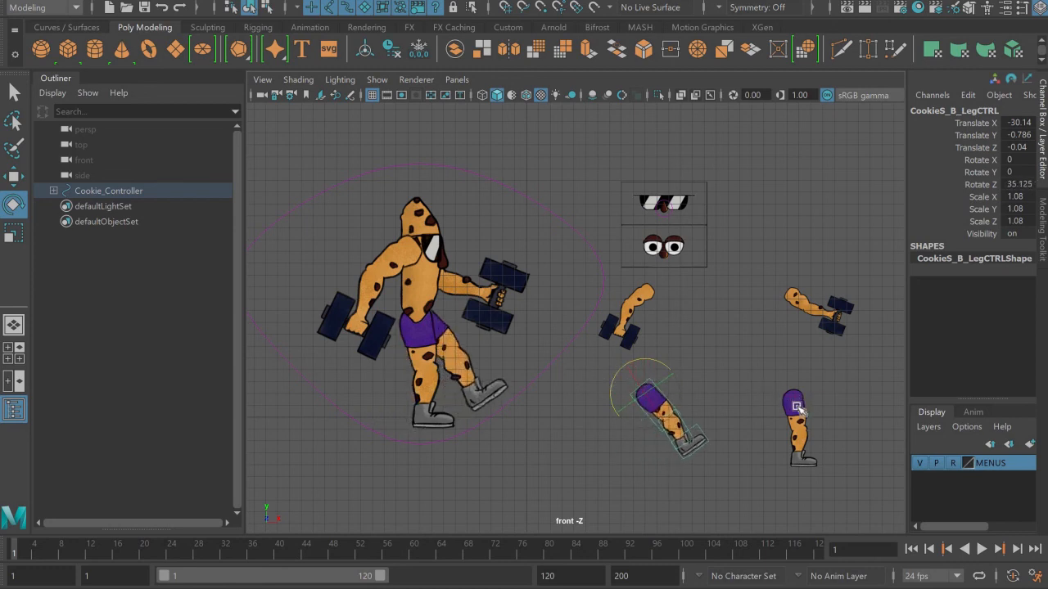
left_click(796, 406)
left_click_drag(778, 381, 766, 376)
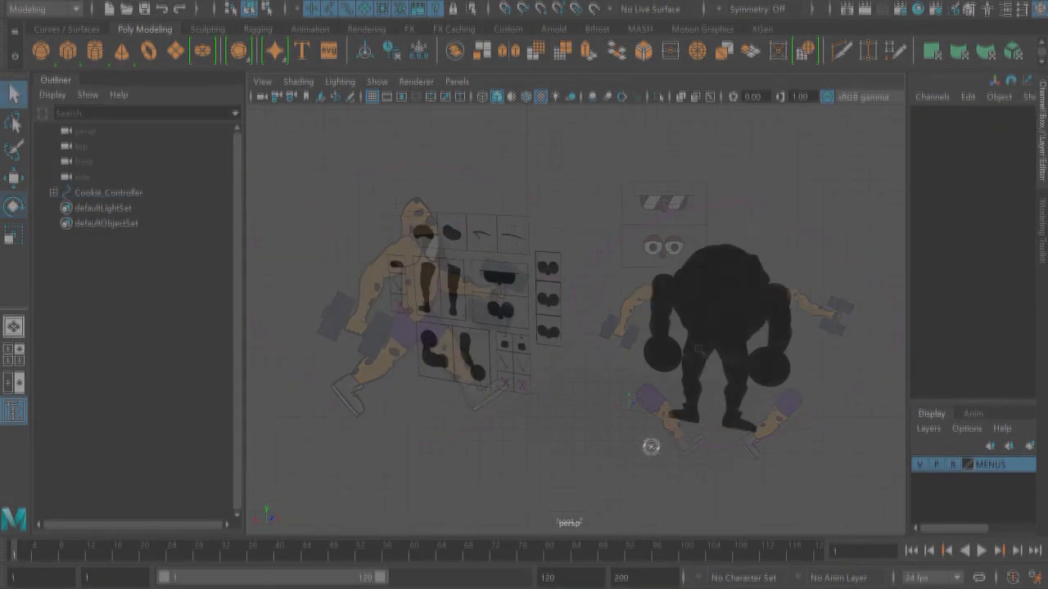
In the perspective view of the front-facing cookie, select Cookie_Controller and set its SIDE VIEW attribute to on
left_click_drag(650, 446, 536, 435, "alt")
left_click(126, 194)
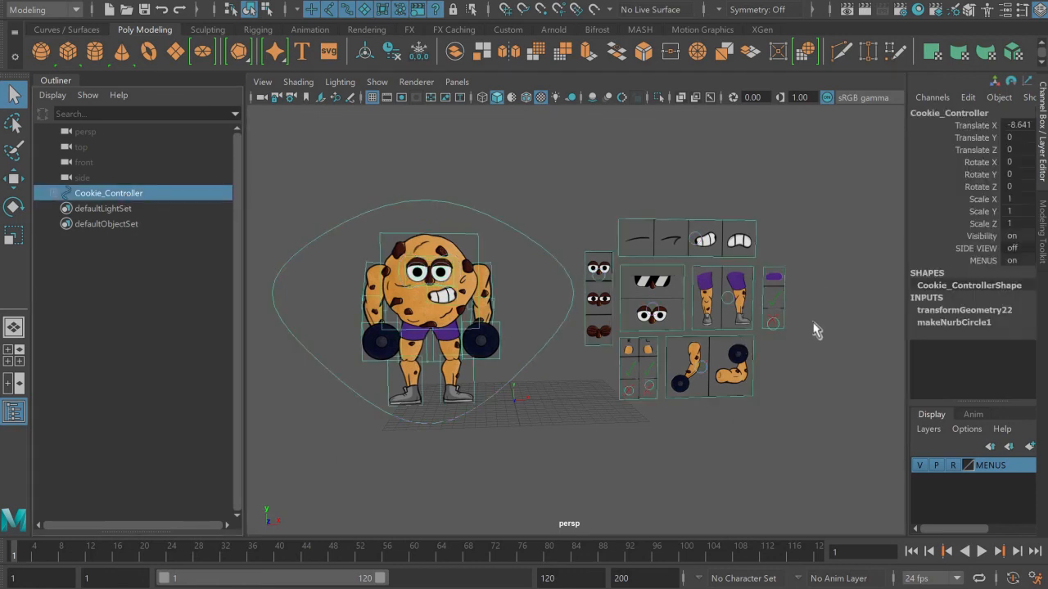
left_click(1016, 249)
type("on")
key("Return")
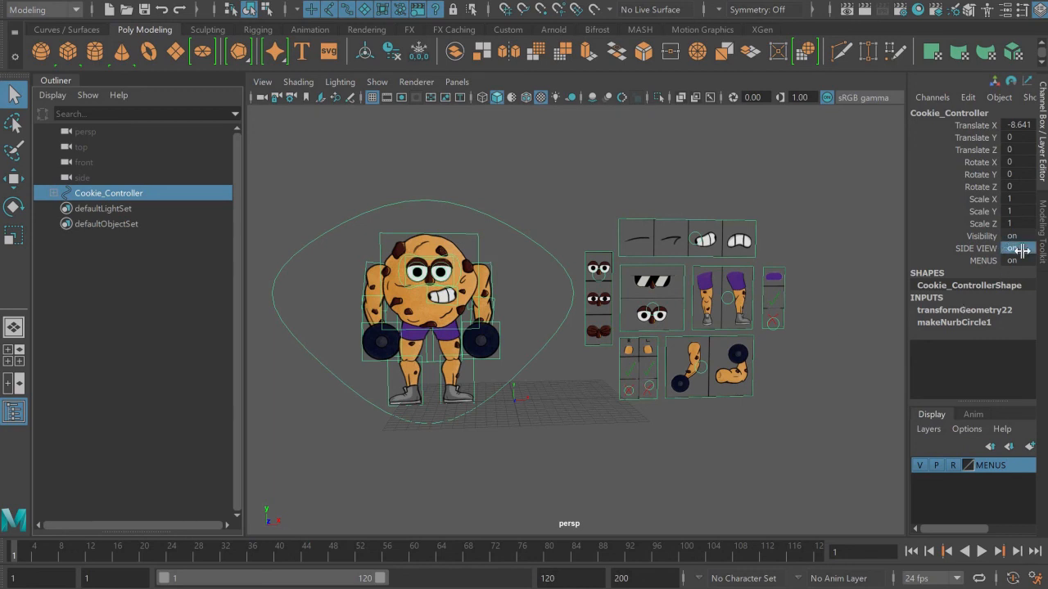